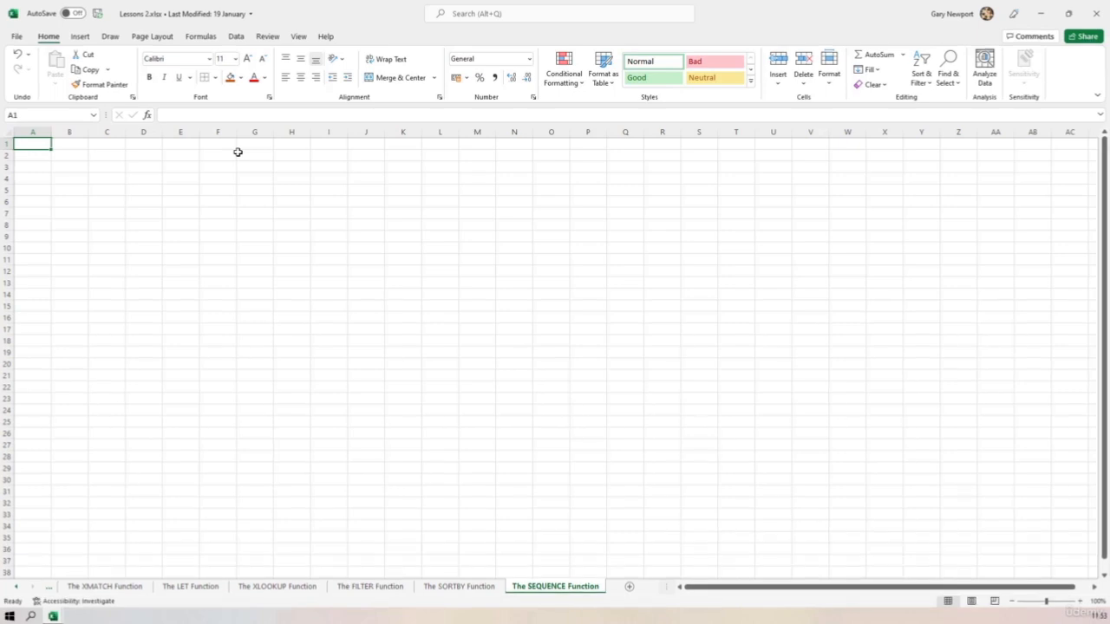
# Enter the formula =SEQUENCE(3,7) in cell B2 to generate three rows by seven columns of numbers.
pyautogui.click(67, 156)
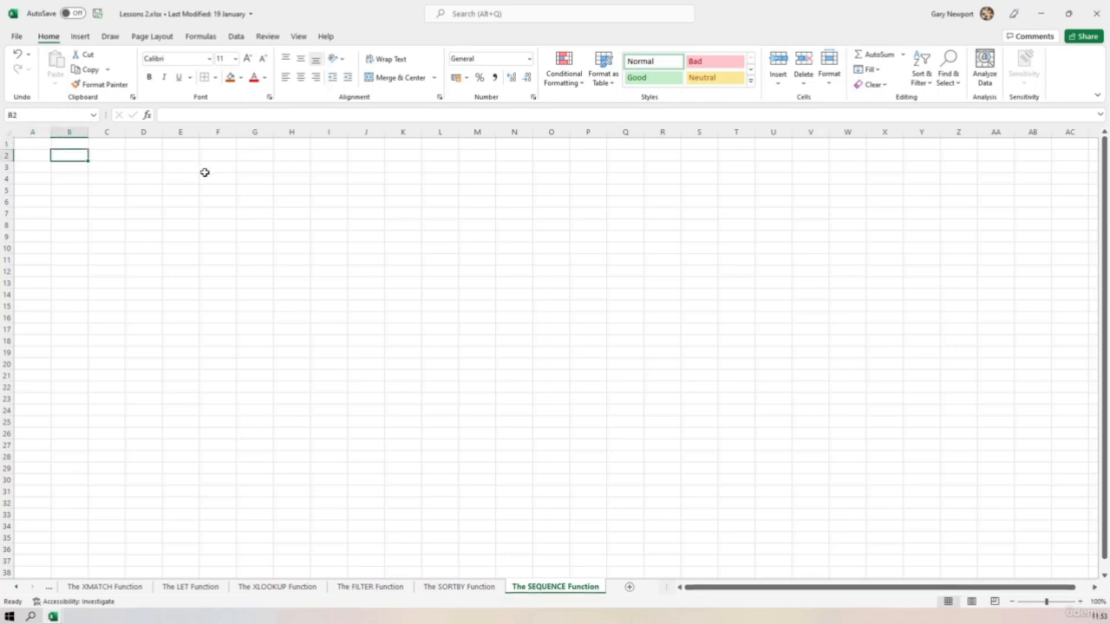
pyautogui.write('=se')
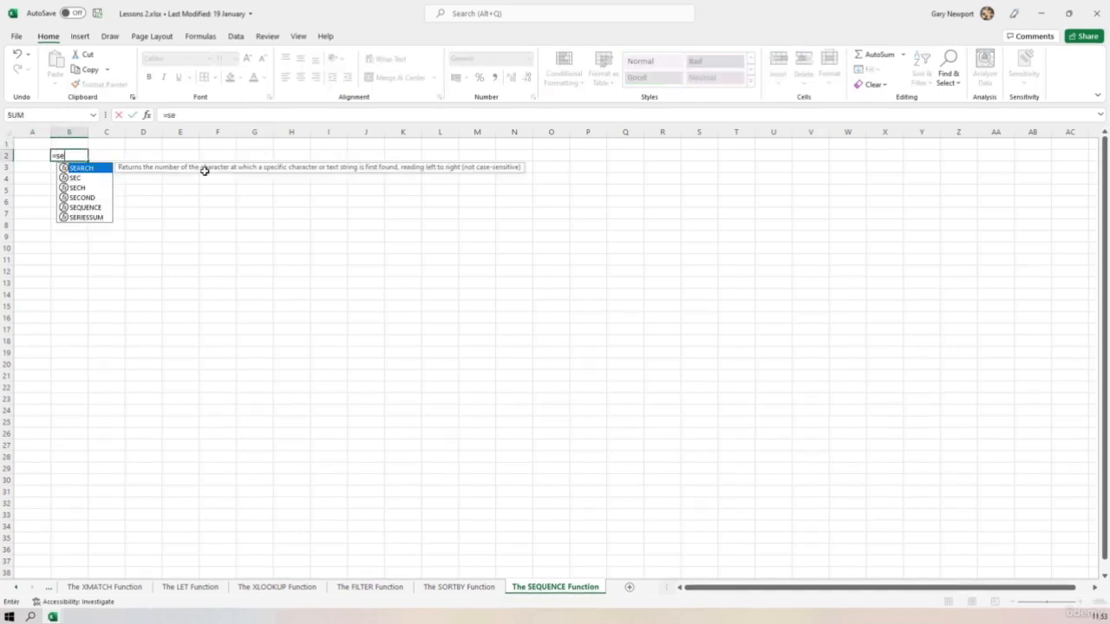
pyautogui.write('quence(')
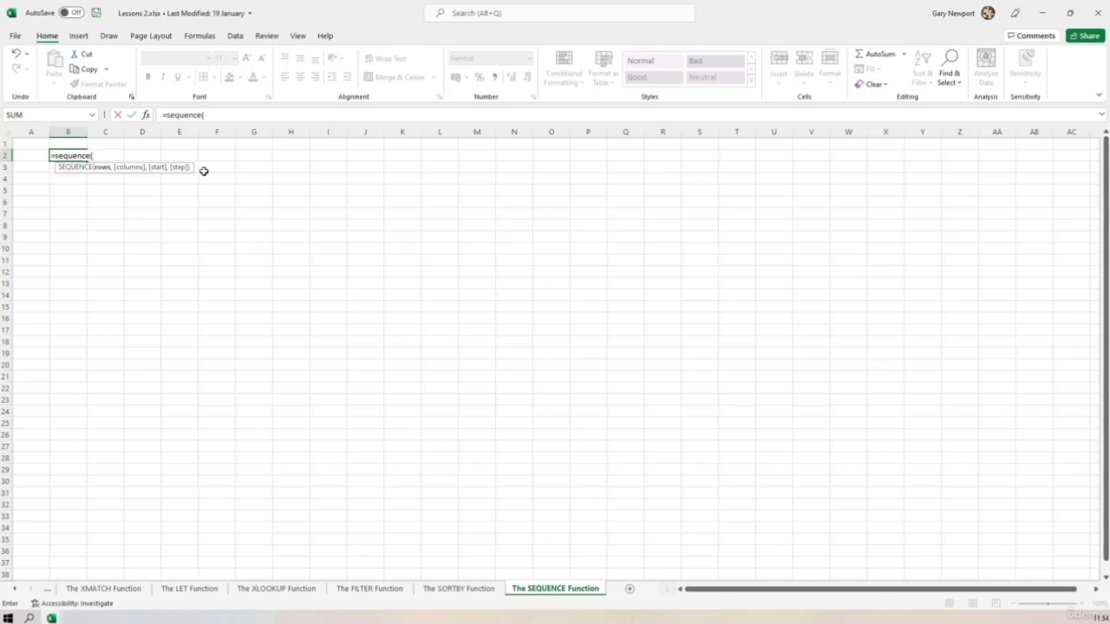
pyautogui.write('3,7')
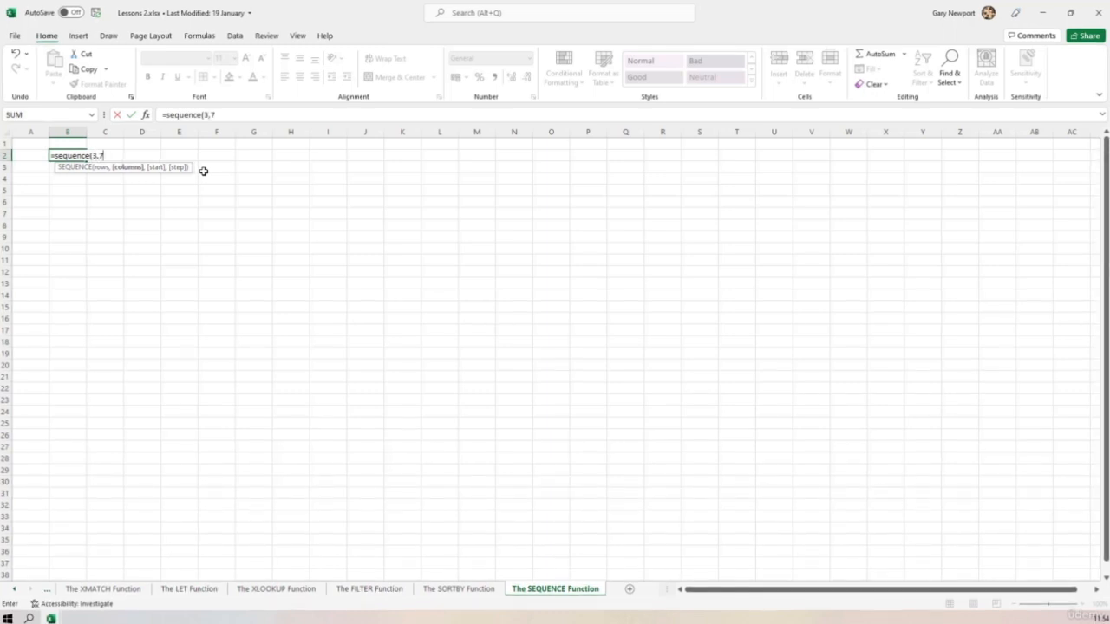
pyautogui.write(')')
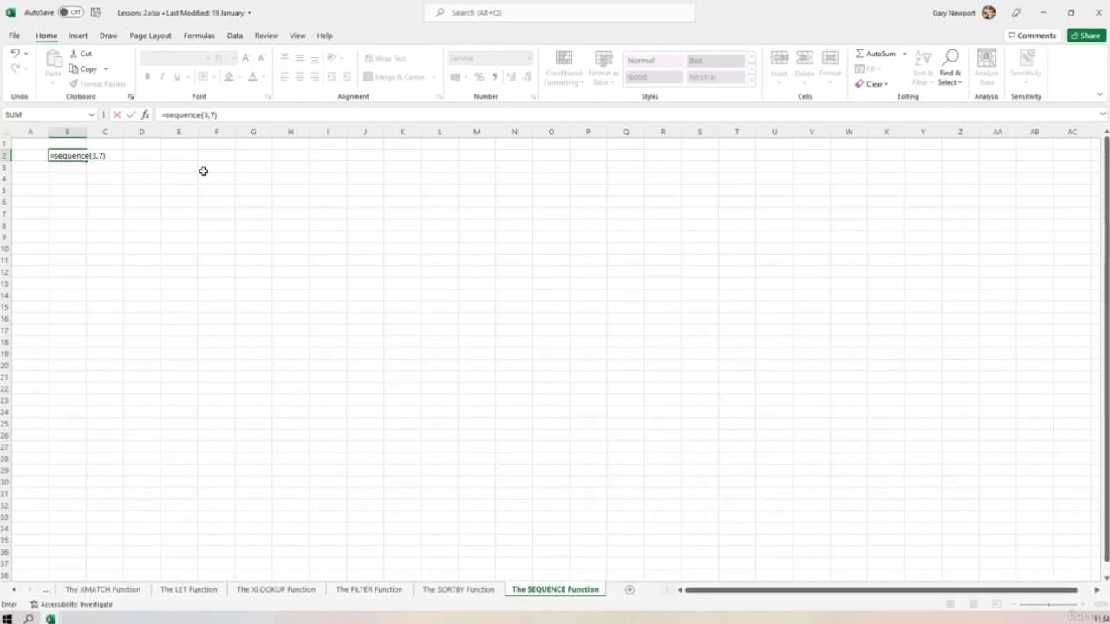
pyautogui.press('Return')
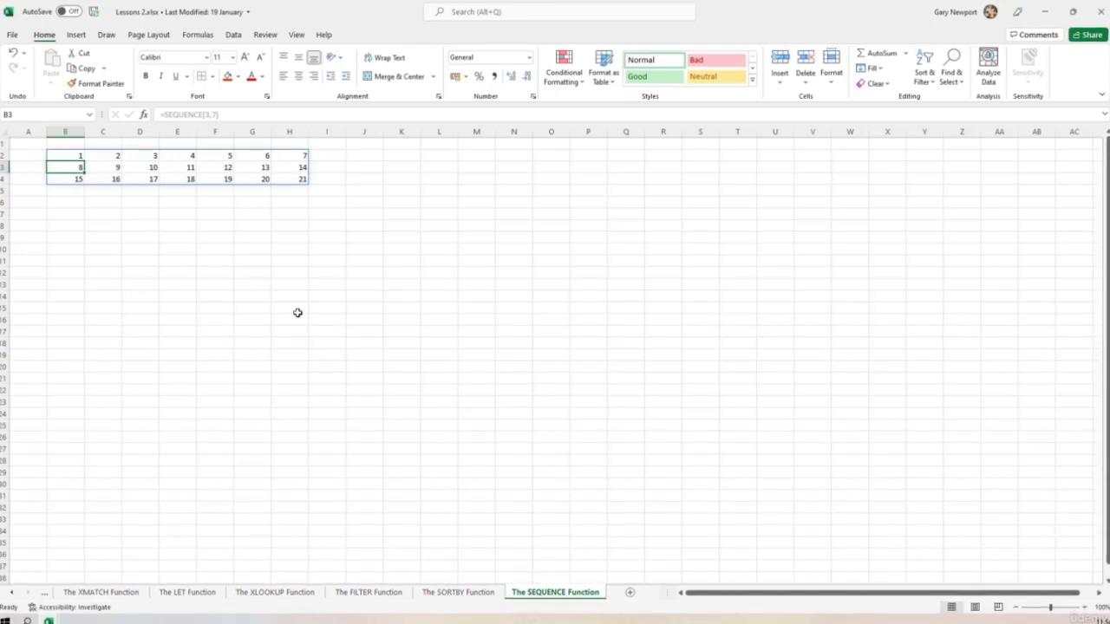
# Enter =SEQUENCE(3,7,123) in cell B6 to generate a three-by-seven number grid starting at 123.
pyautogui.click(67, 203)
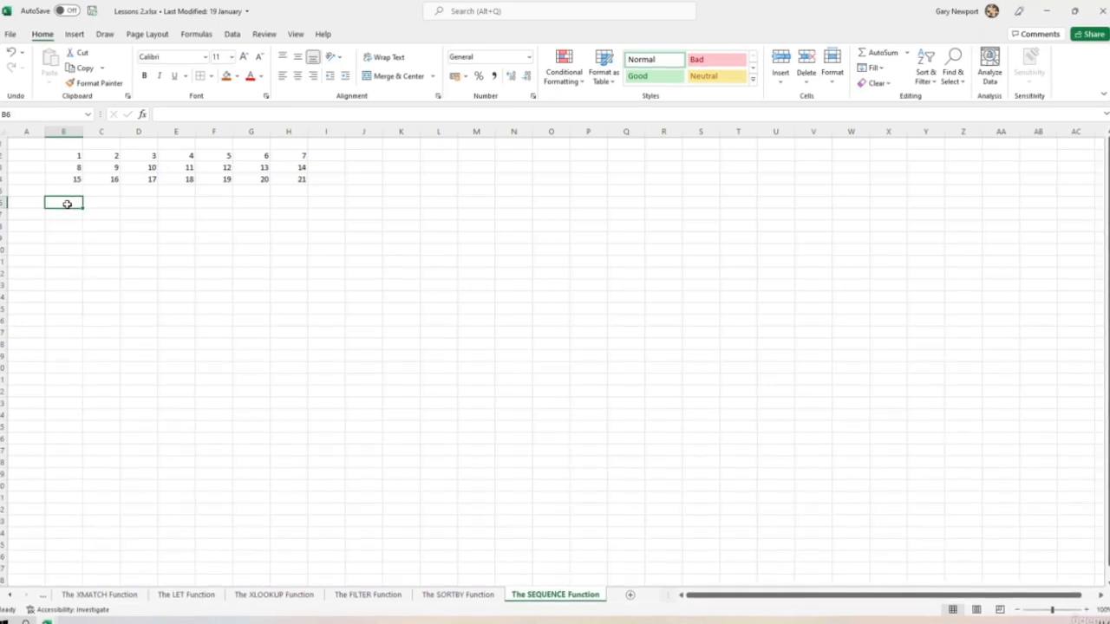
pyautogui.write('=sequence(')
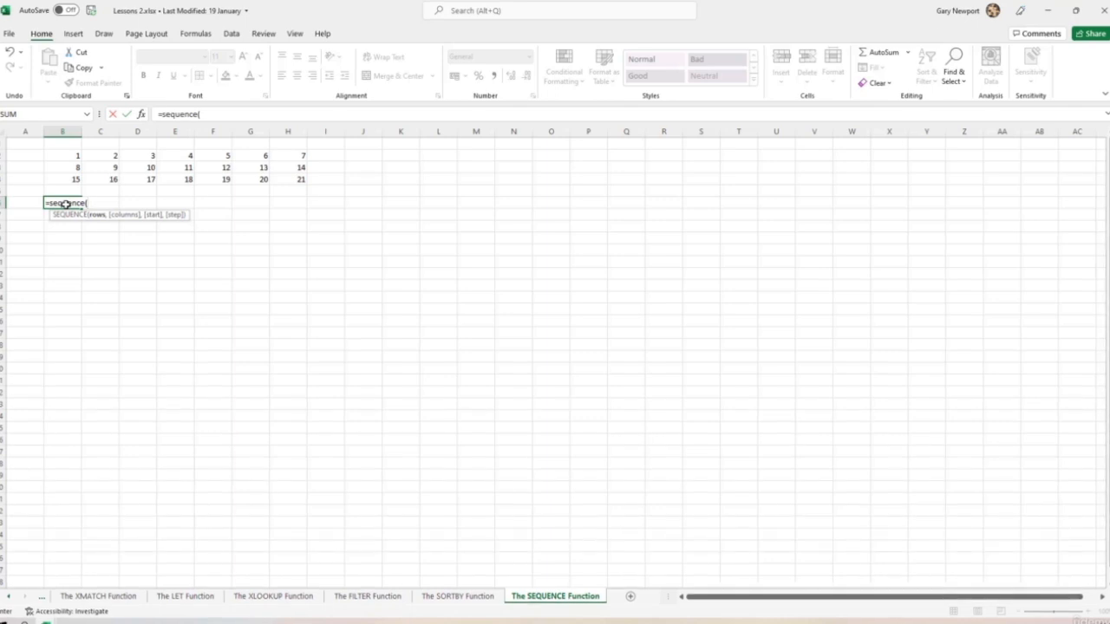
pyautogui.write('3,7')
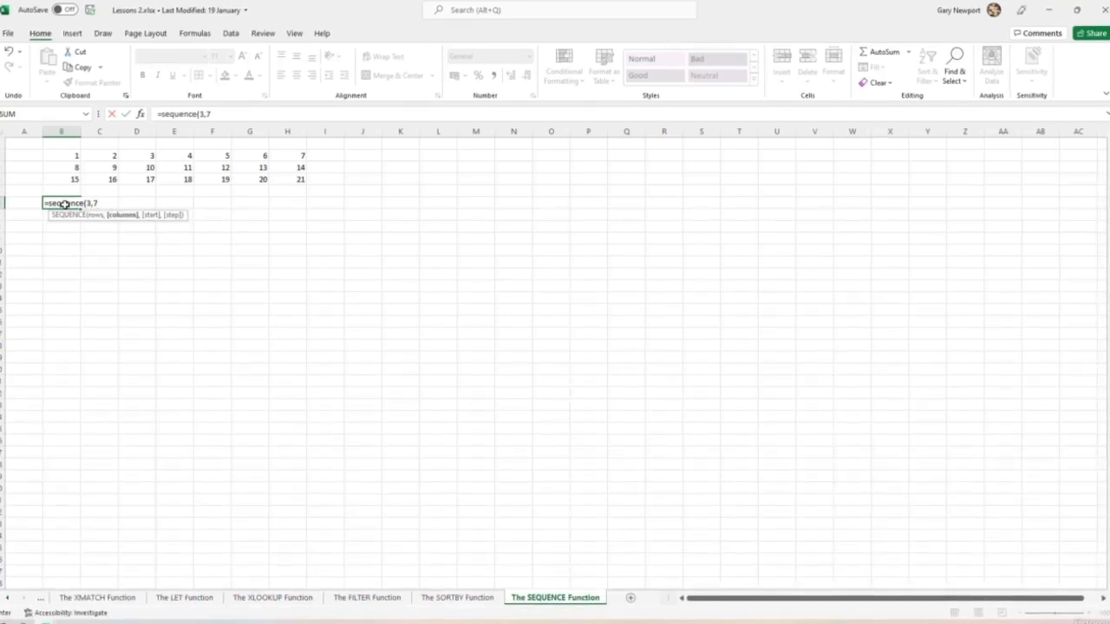
pyautogui.write(',')
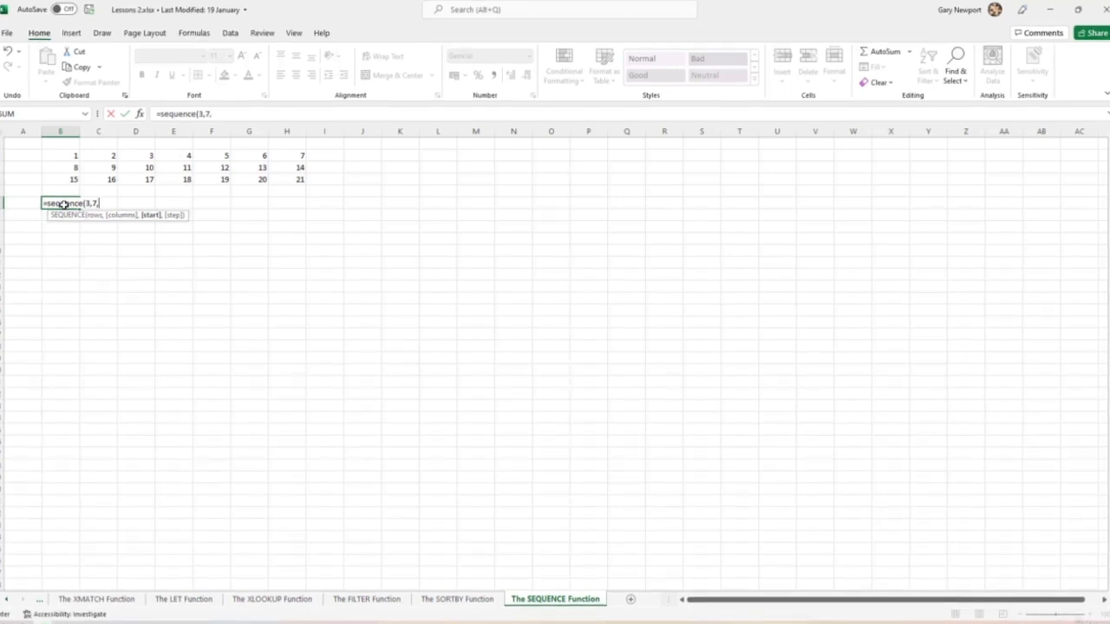
pyautogui.write('123')
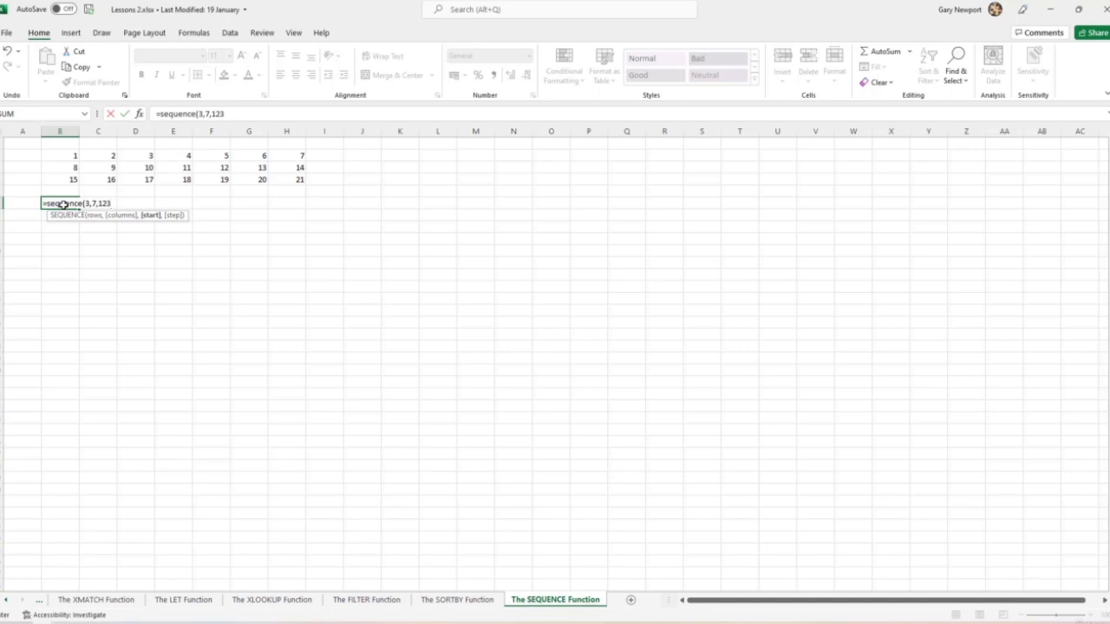
pyautogui.write(')')
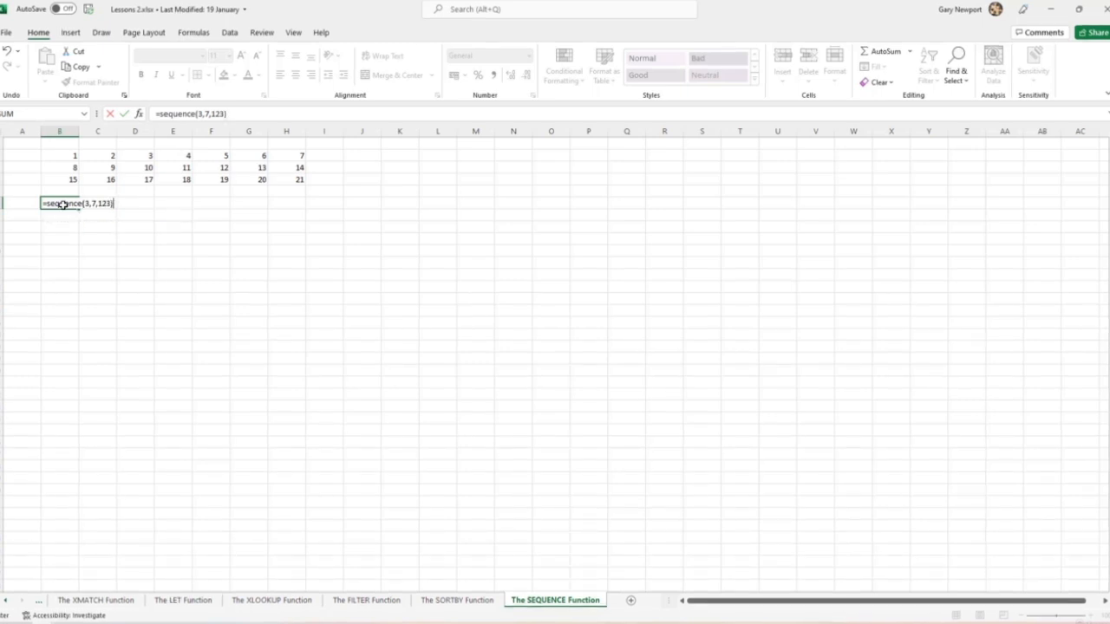
pyautogui.press('Return')
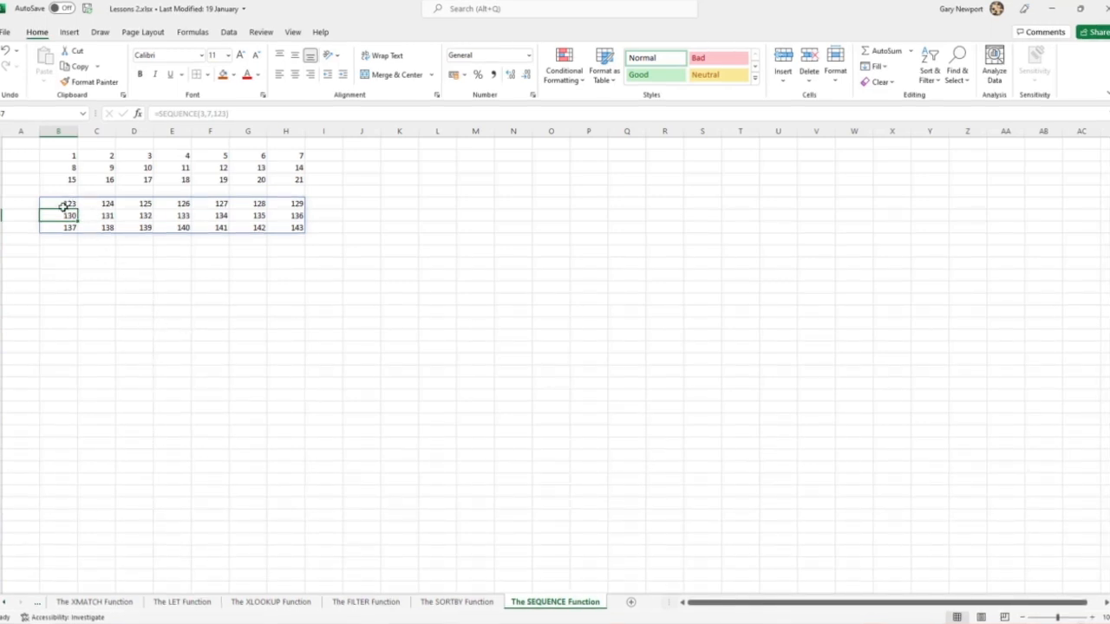
# Enter =SEQUENCE(3, 7, 123, 8) in cell B10 for a three-by-seven grid starting at 123 with a step of 8.
pyautogui.click(59, 251)
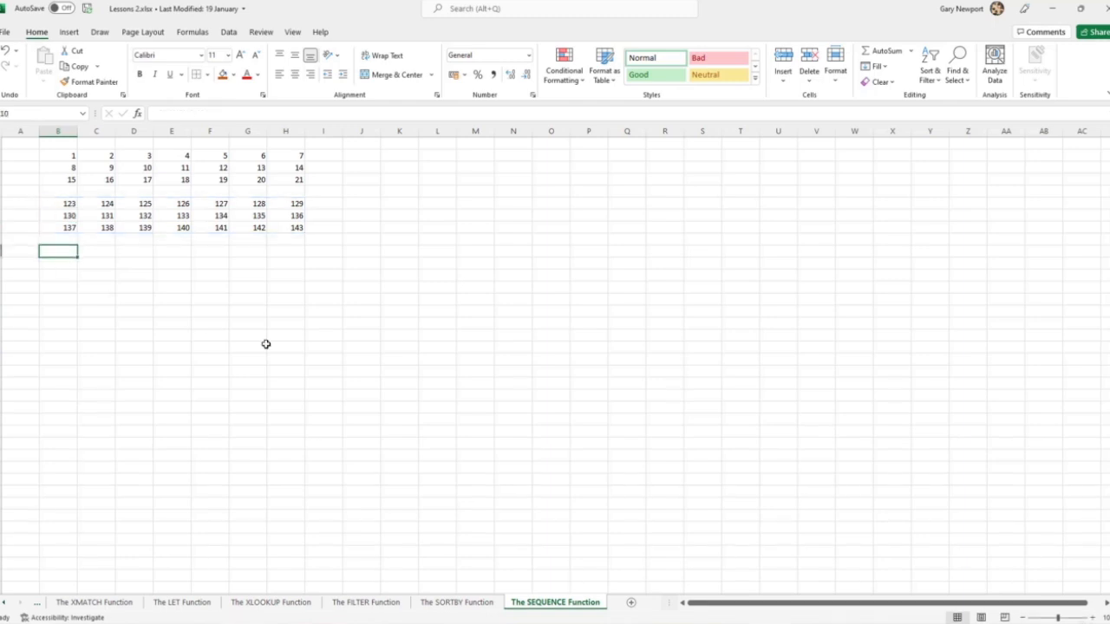
pyautogui.write('=sequence')
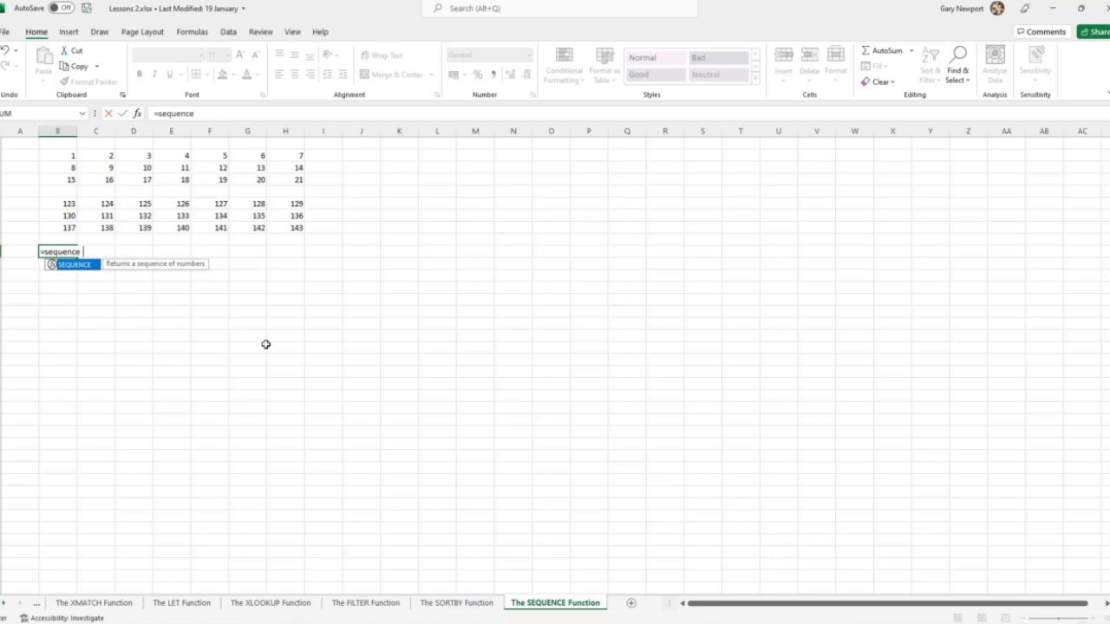
pyautogui.write('(3,')
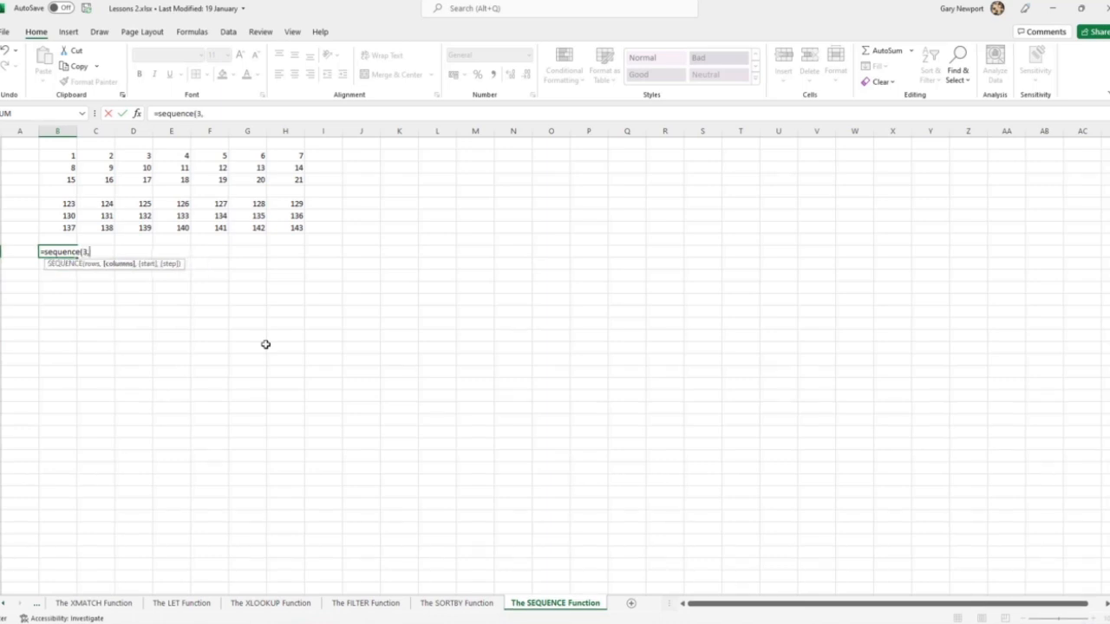
pyautogui.write(' 7, 123,')
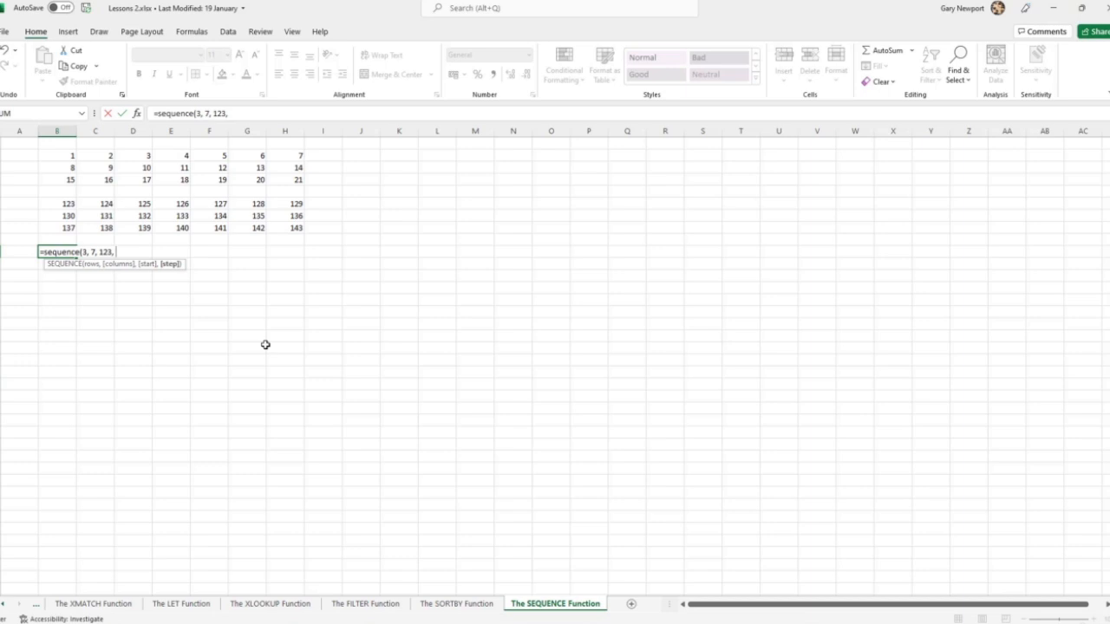
pyautogui.write('8)')
pyautogui.press('Return')
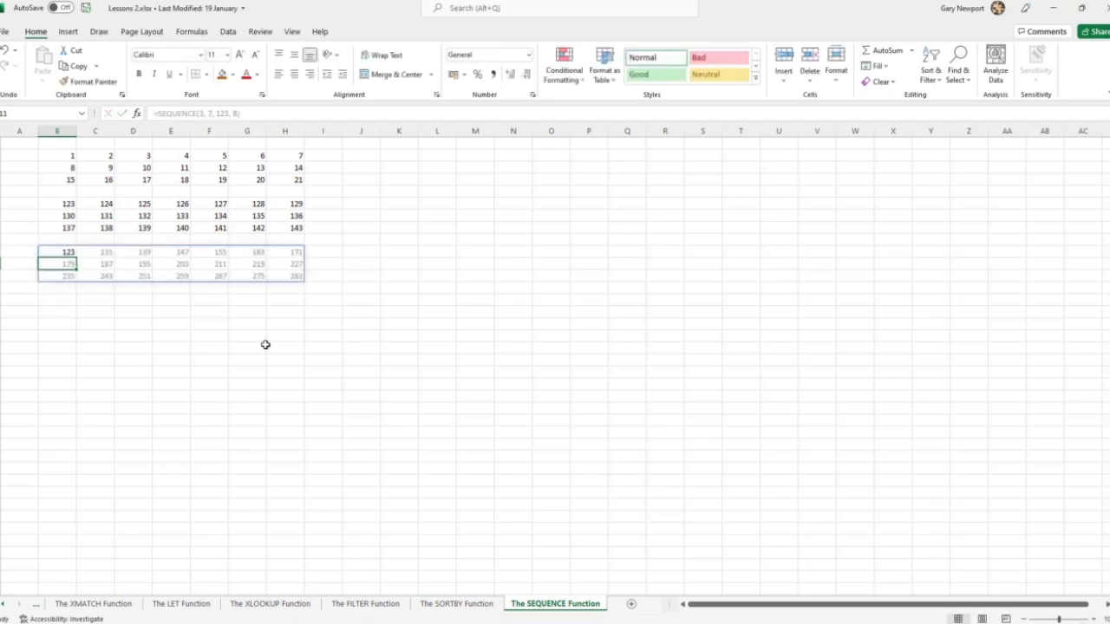
# Compare the formulas and first values of the grids starting in B6 and B10 to examine the step argument's effect.
pyautogui.click(67, 203)
pyautogui.click(60, 251)
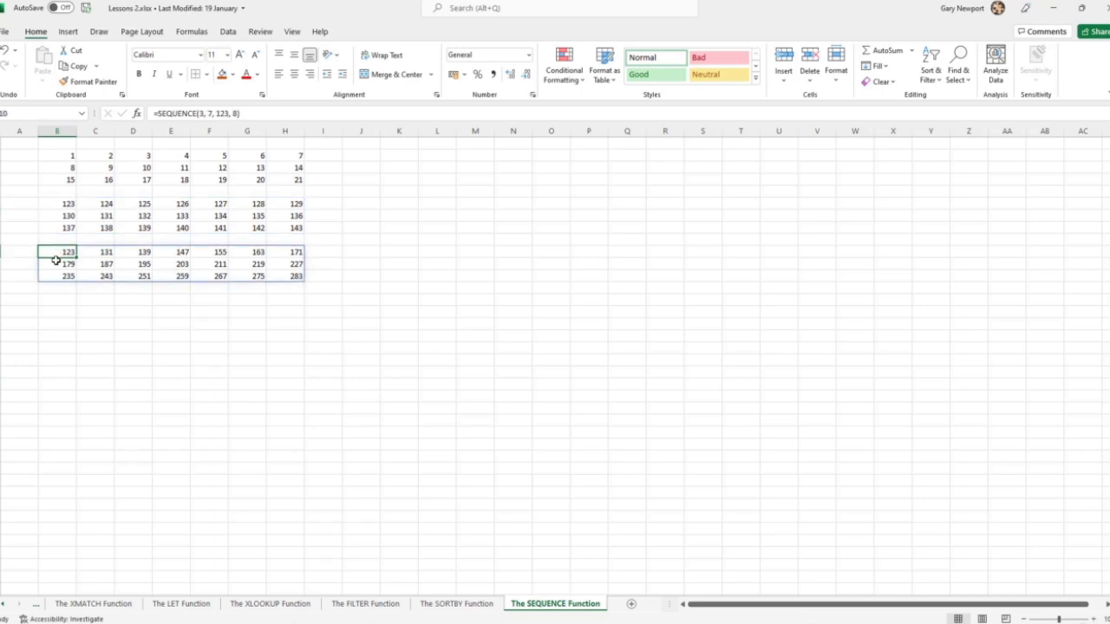
pyautogui.click(60, 205)
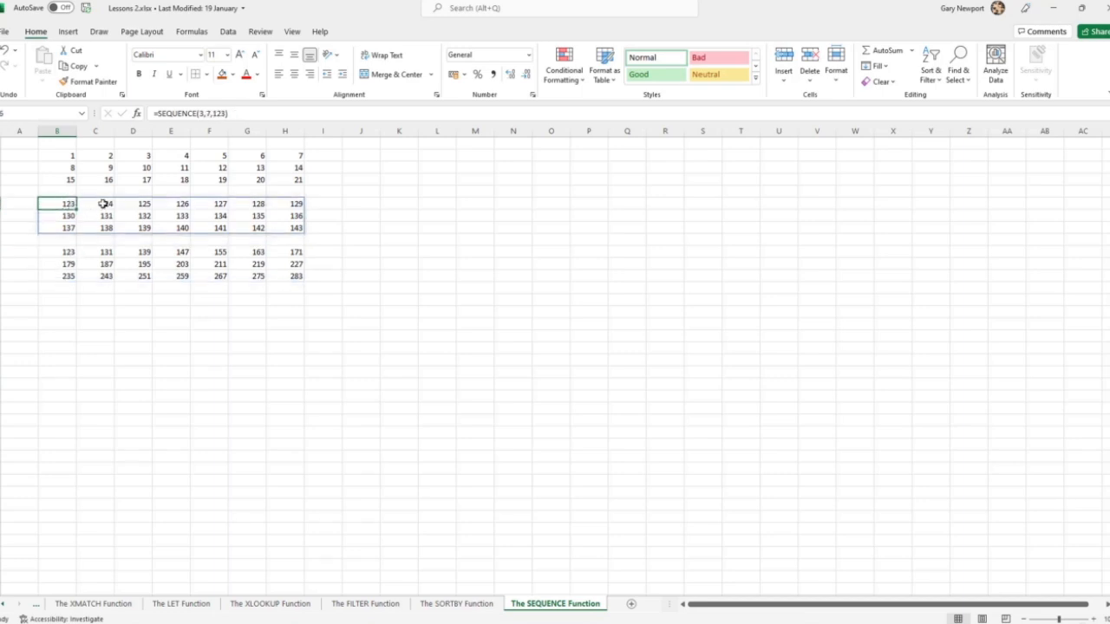
pyautogui.click(103, 203)
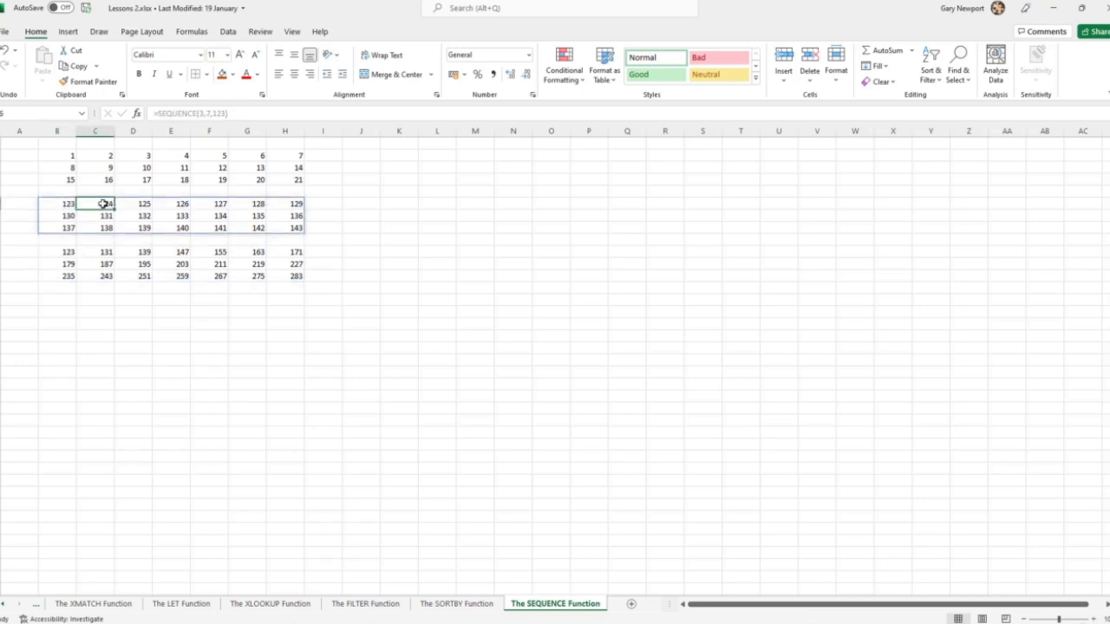
pyautogui.click(65, 242)
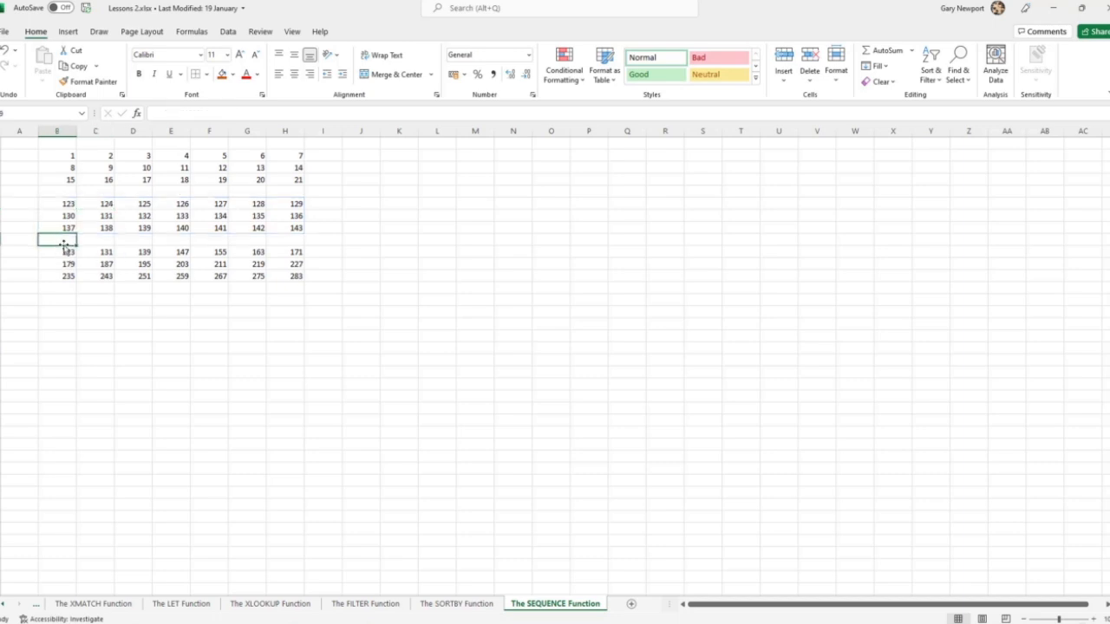
pyautogui.click(63, 249)
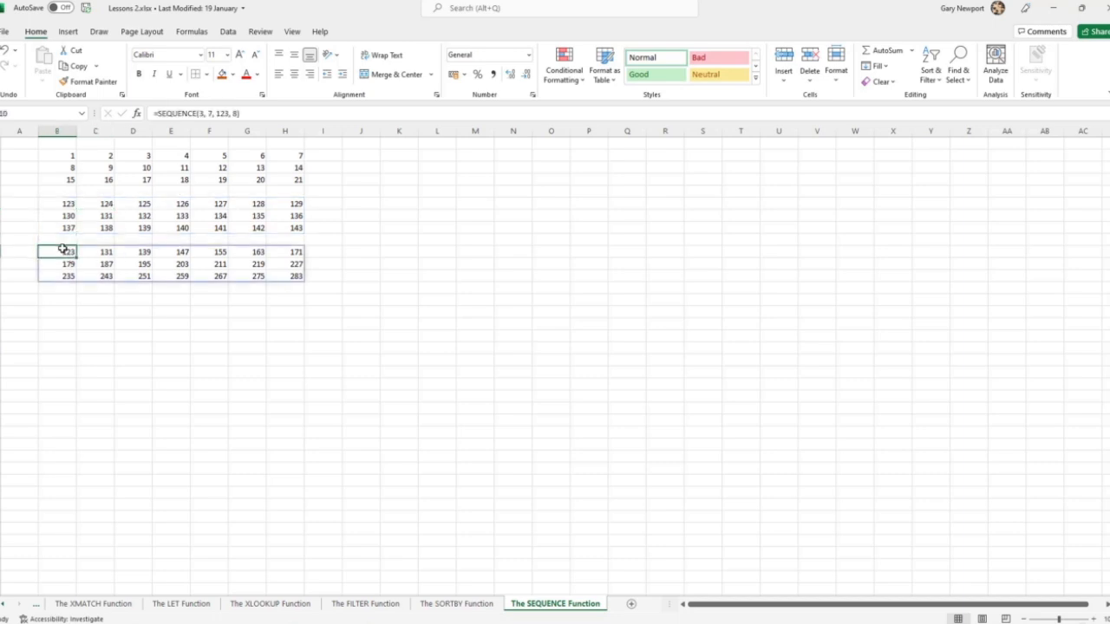
pyautogui.click(106, 251)
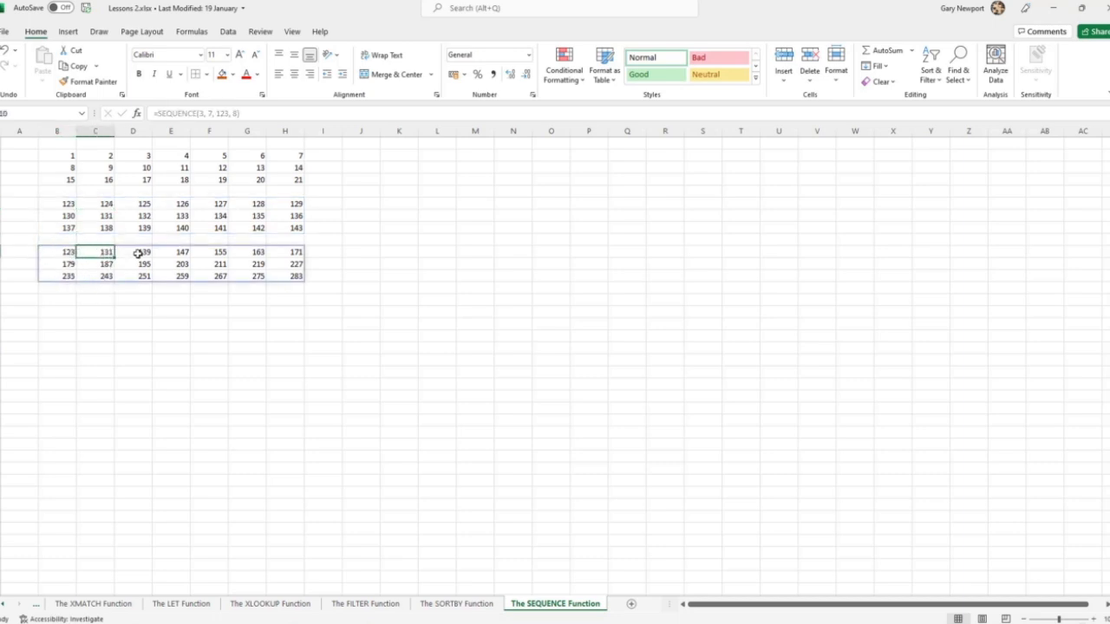
pyautogui.click(67, 253)
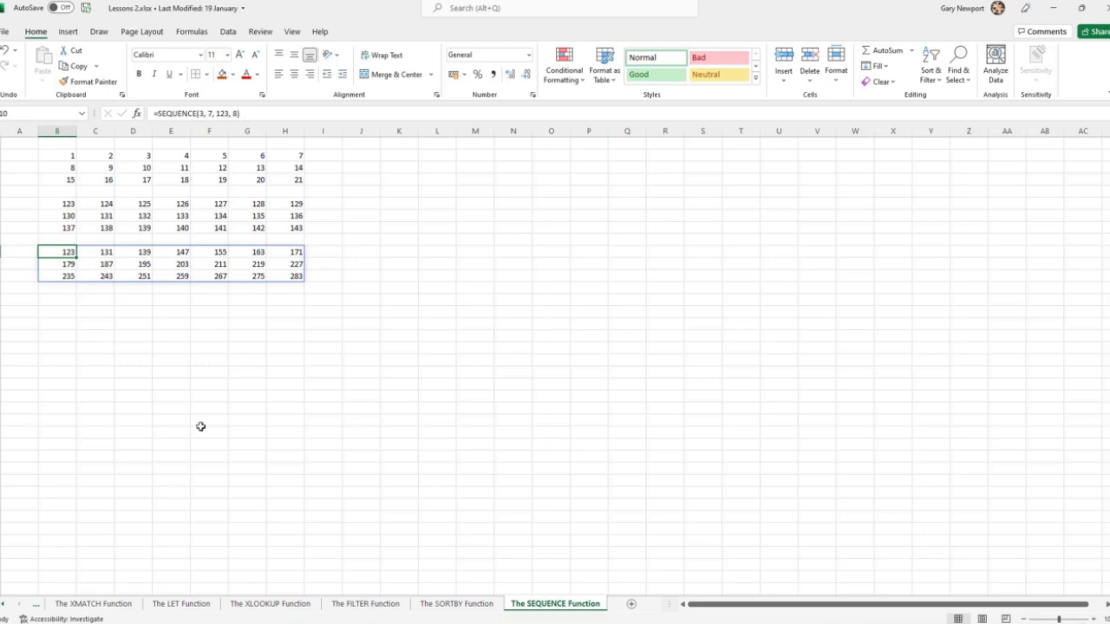
# Enter =SEQUENCE(1,12) in cell B15 to generate one row of twelve numbers, and reselect that cell.
pyautogui.click(65, 310)
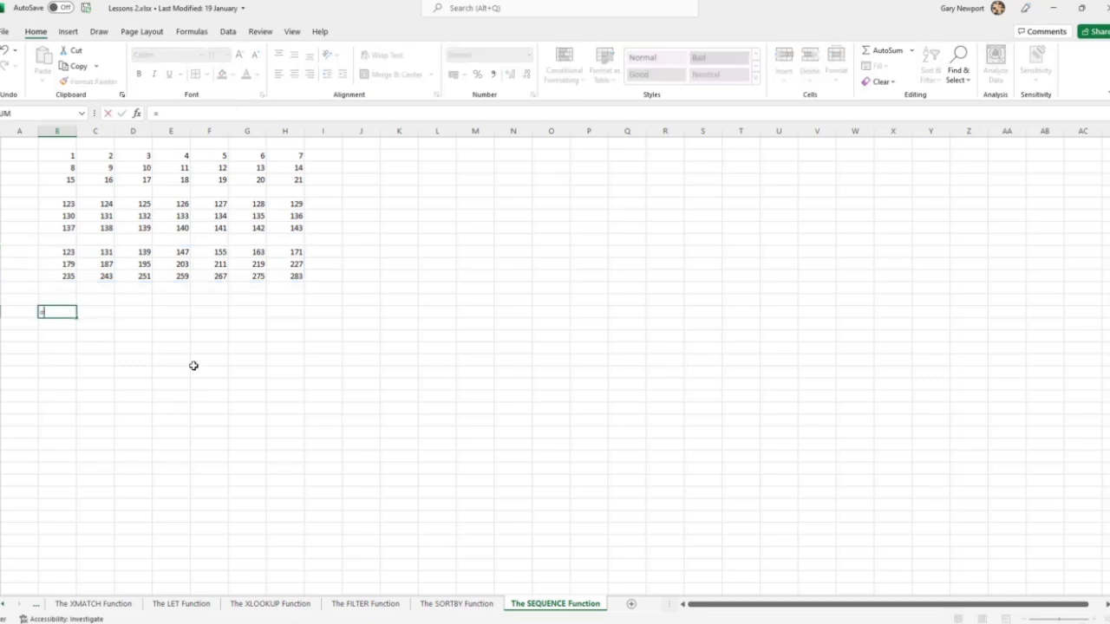
pyautogui.write('=sequence')
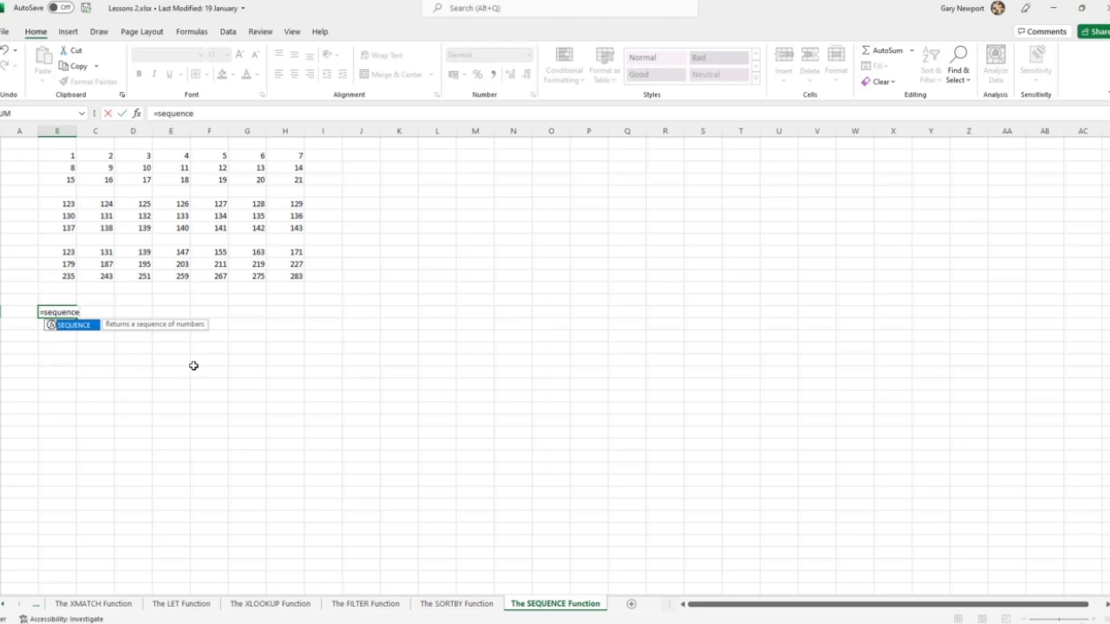
pyautogui.write('(')
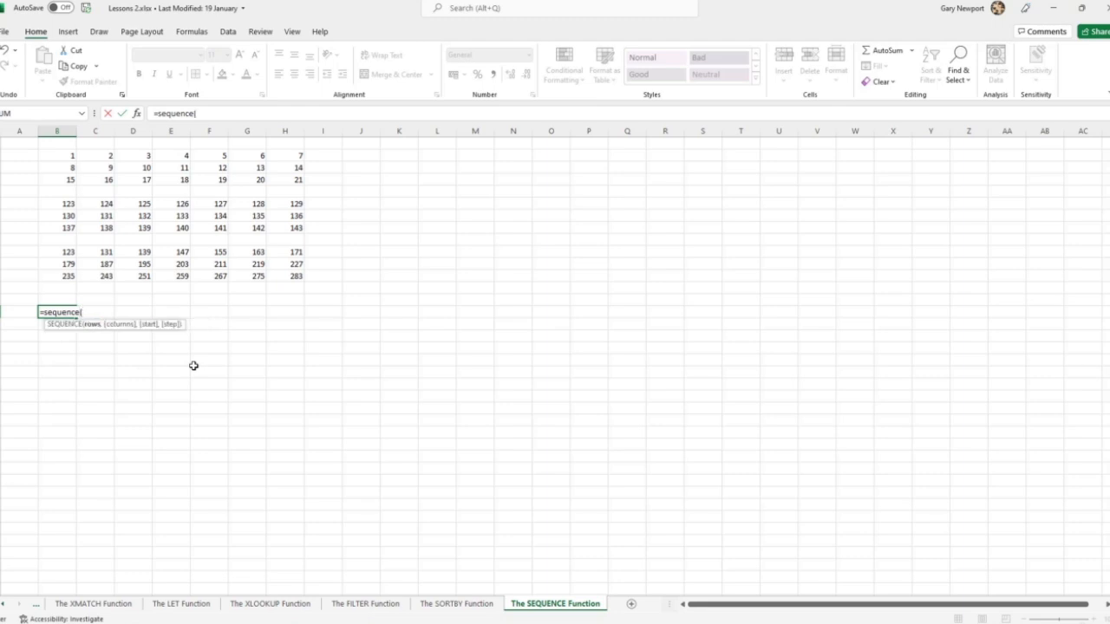
pyautogui.write('1,12')
pyautogui.press('BackSpace')
pyautogui.press('BackSpace')
pyautogui.write('12)')
pyautogui.press('Return')
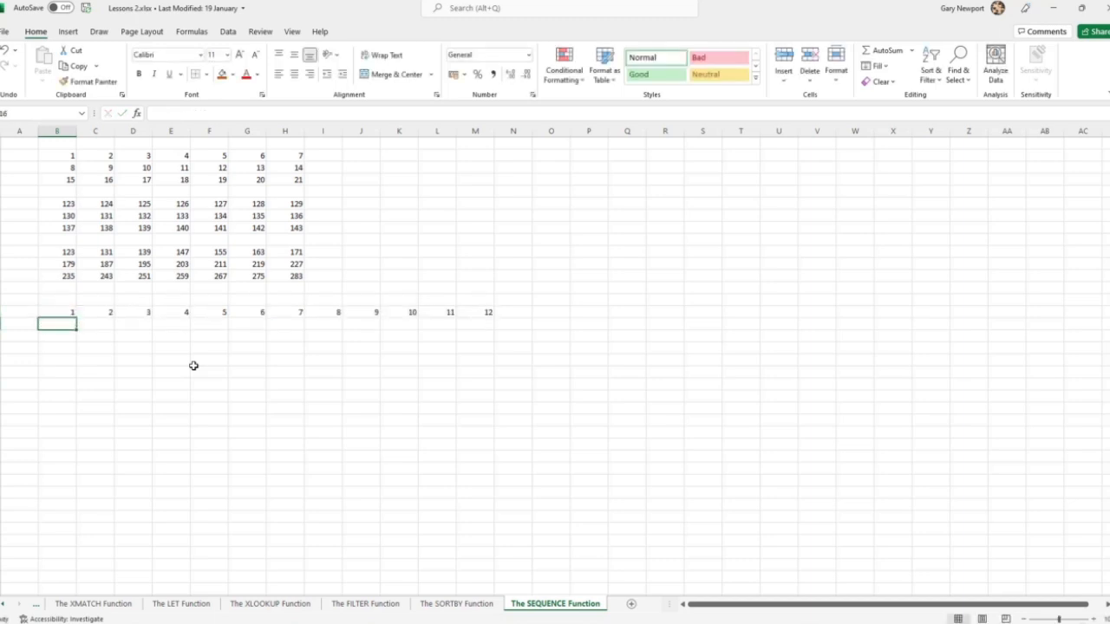
pyautogui.click(61, 312)
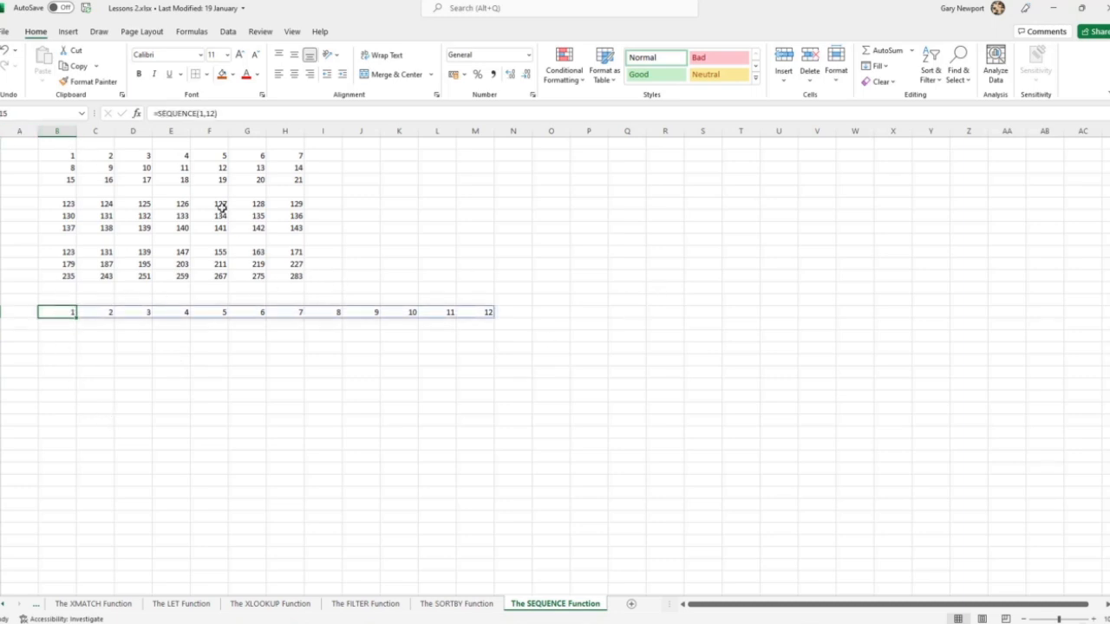
pyautogui.click(157, 114)
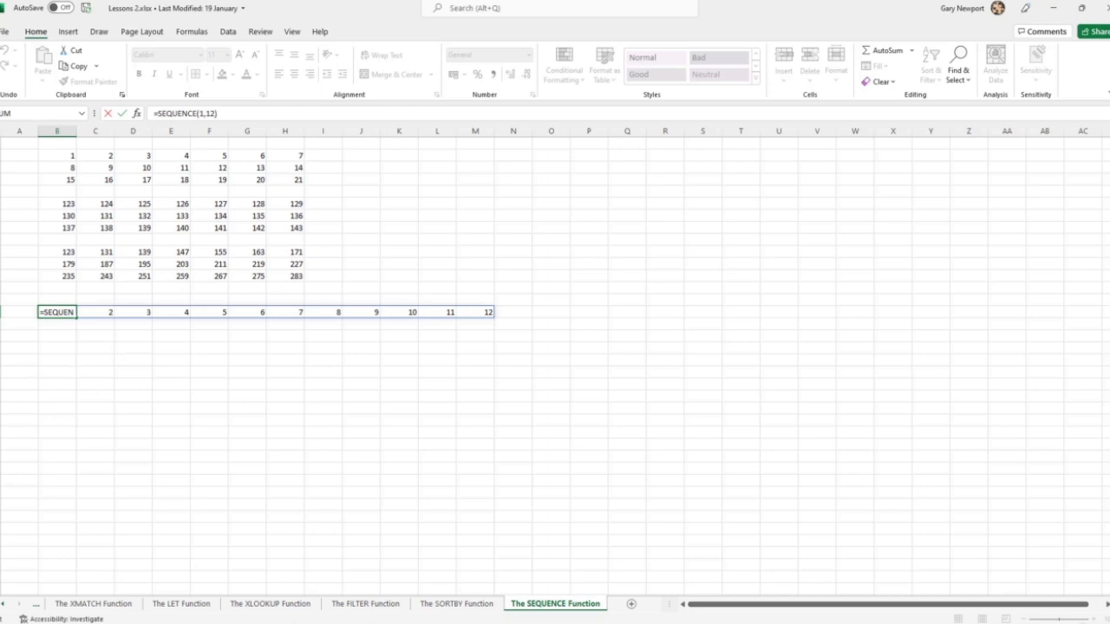
pyautogui.press('Escape')
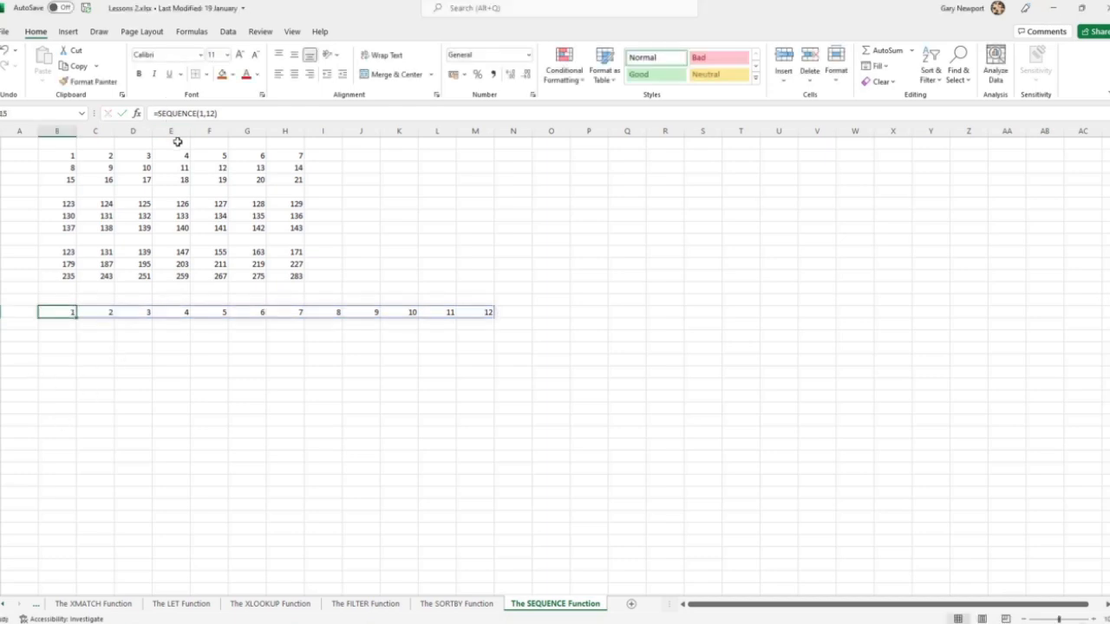
pyautogui.write('te')
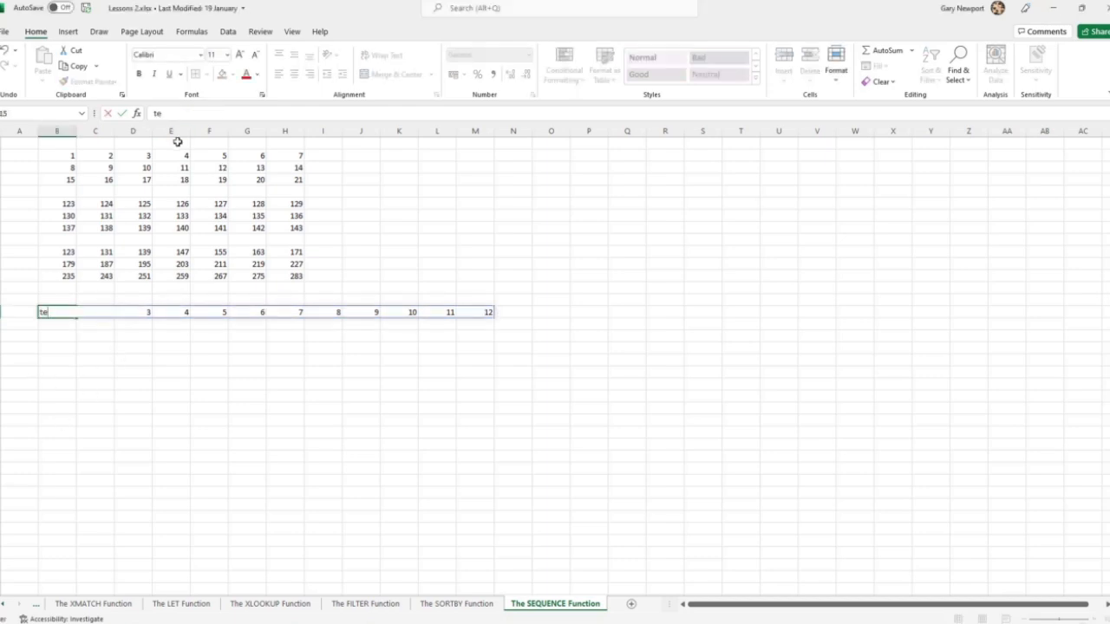
pyautogui.press('Escape')
# Wrap the SEQUENCE formula in cell B15 in a TEXT function with the format "mmm": =TEXT(SEQUENCE(1,12), "mmm").
pyautogui.press('F2')
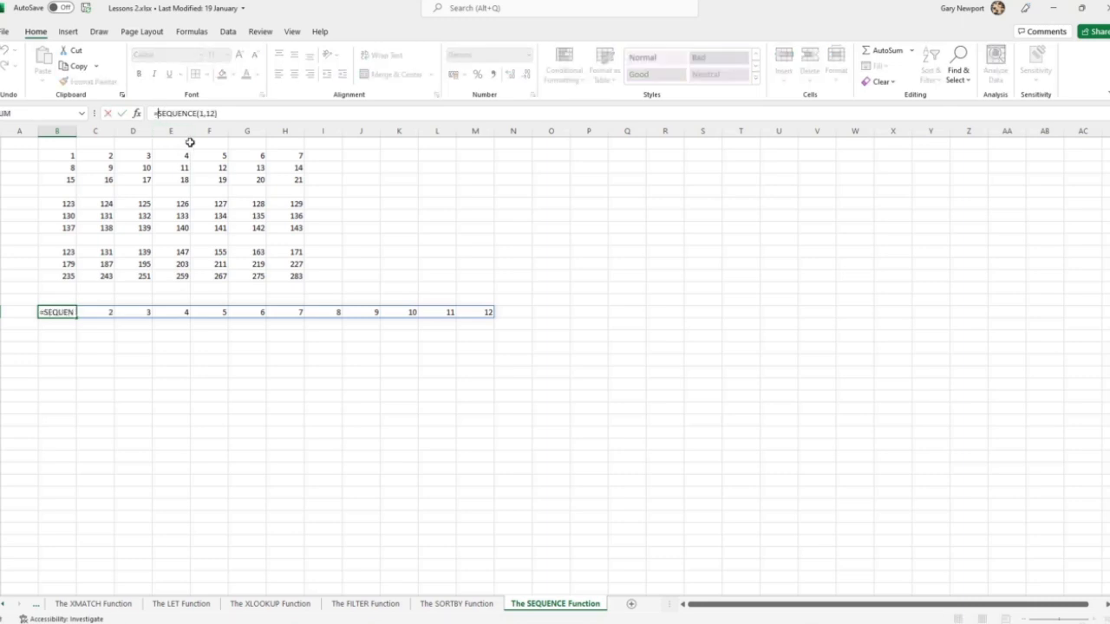
pyautogui.write('text(')
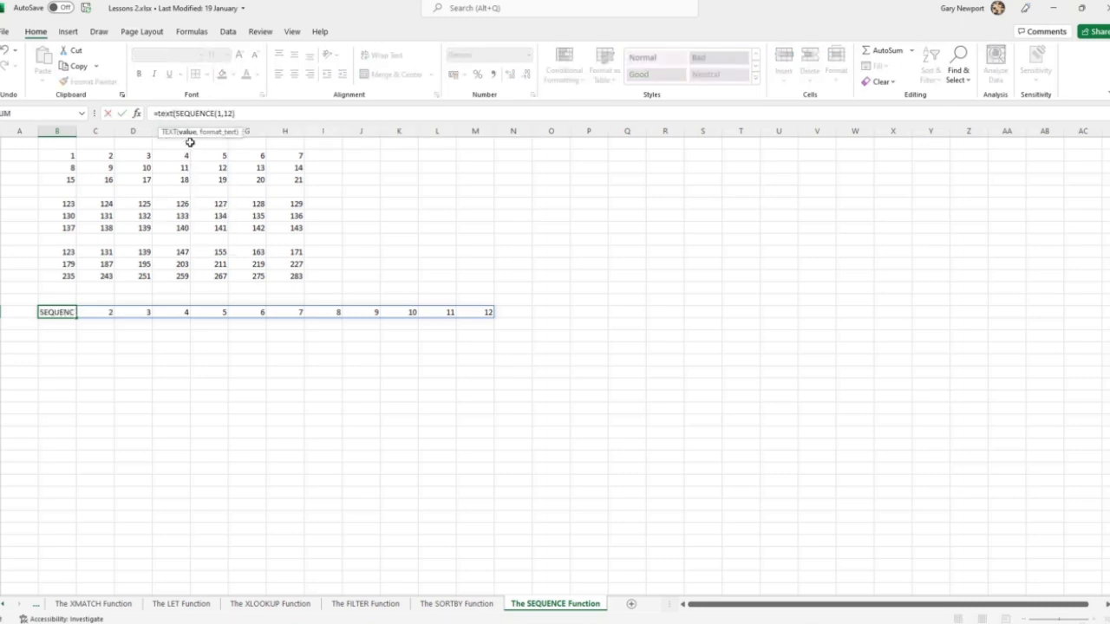
pyautogui.write(', "mmm")')
pyautogui.press('Return')
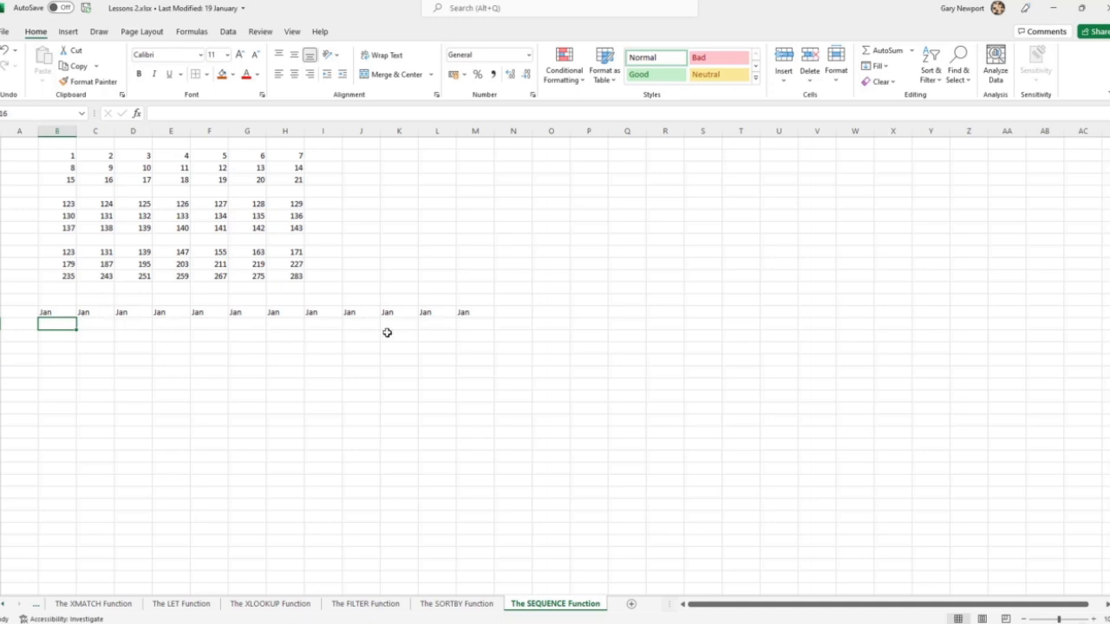
# Nest the sequence in B15 as the month of a DATE function with year 2022 and day 1: =TEXT(DATE(2022, SEQUENCE(1,12), 1), "mmm").
pyautogui.click(53, 313)
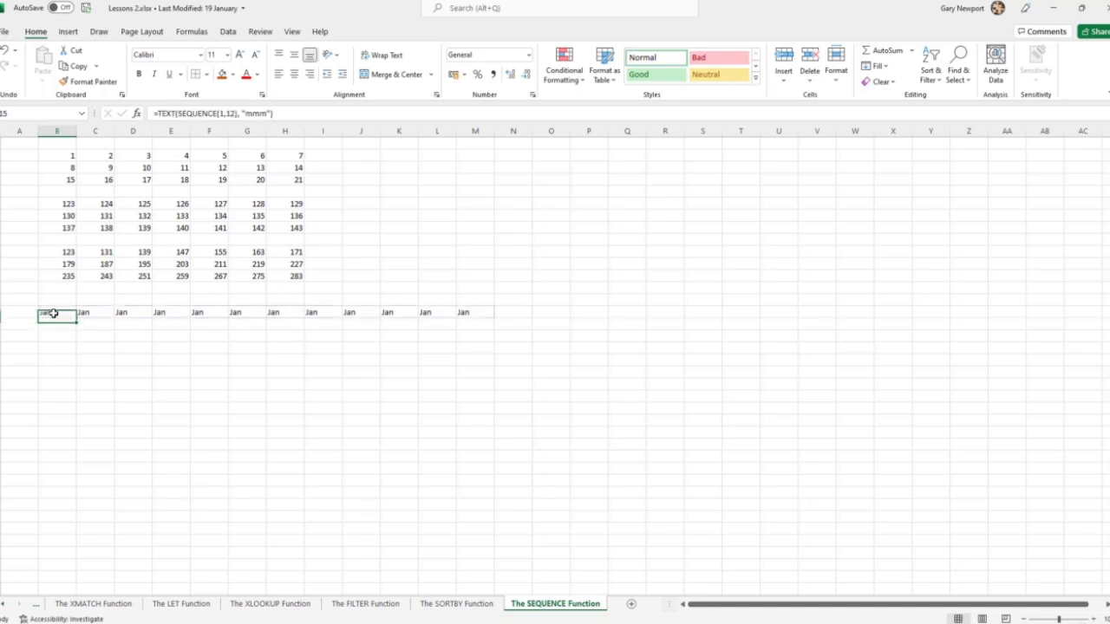
pyautogui.click(178, 114)
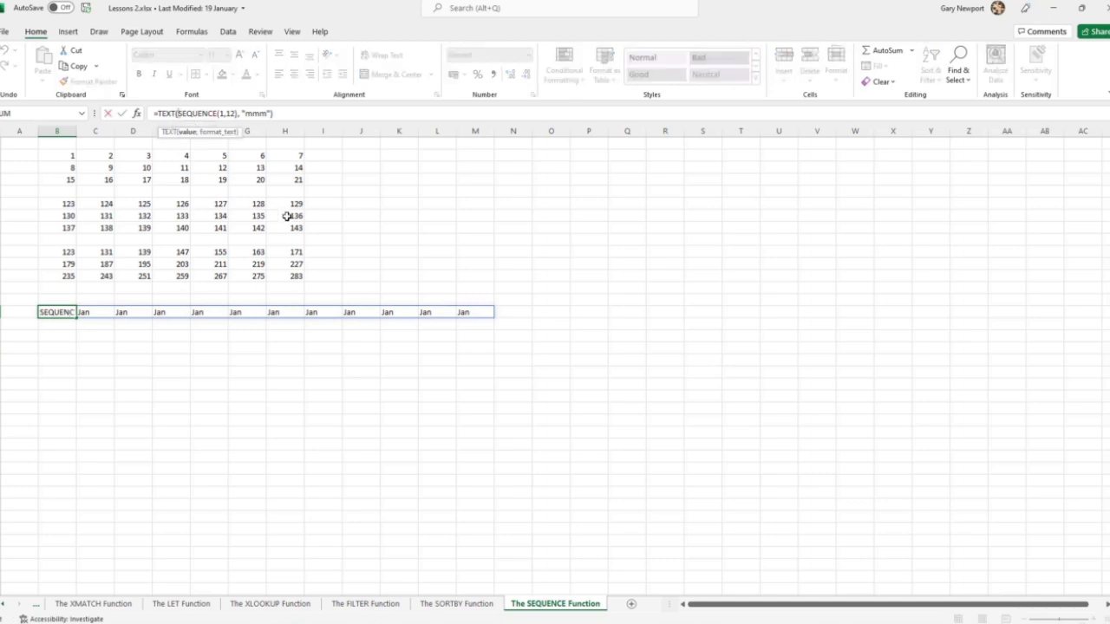
pyautogui.write('date')
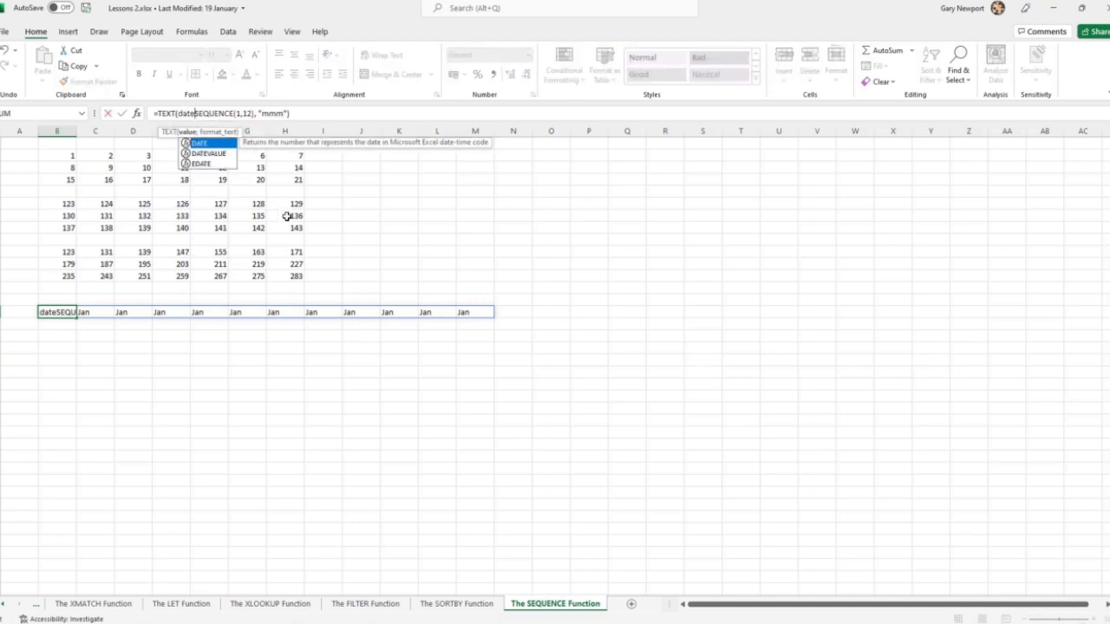
pyautogui.write('(')
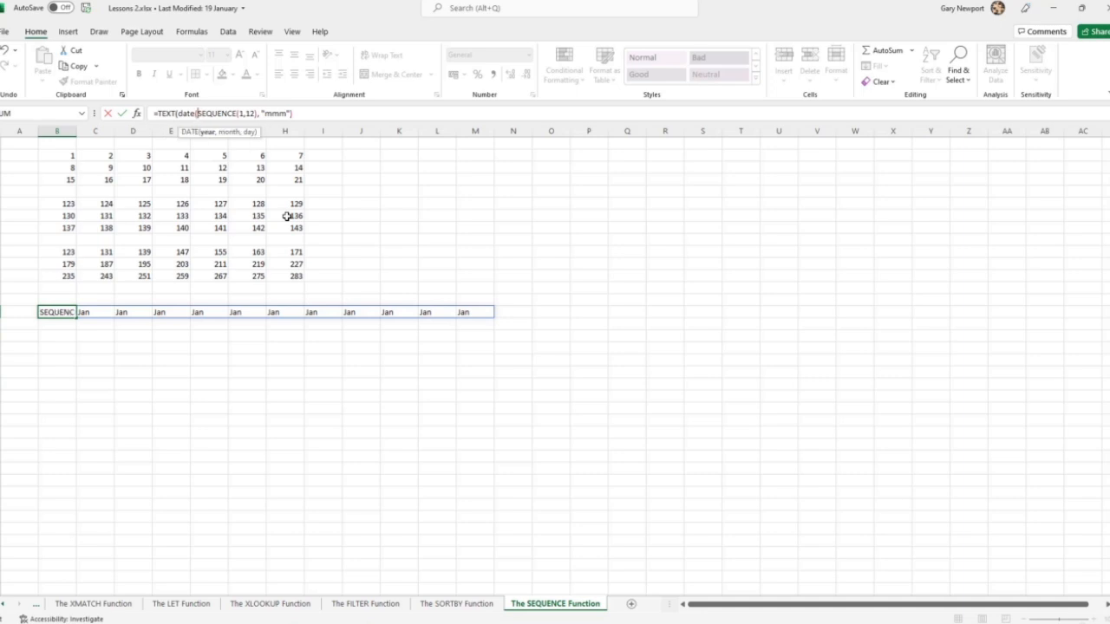
pyautogui.write('2022')
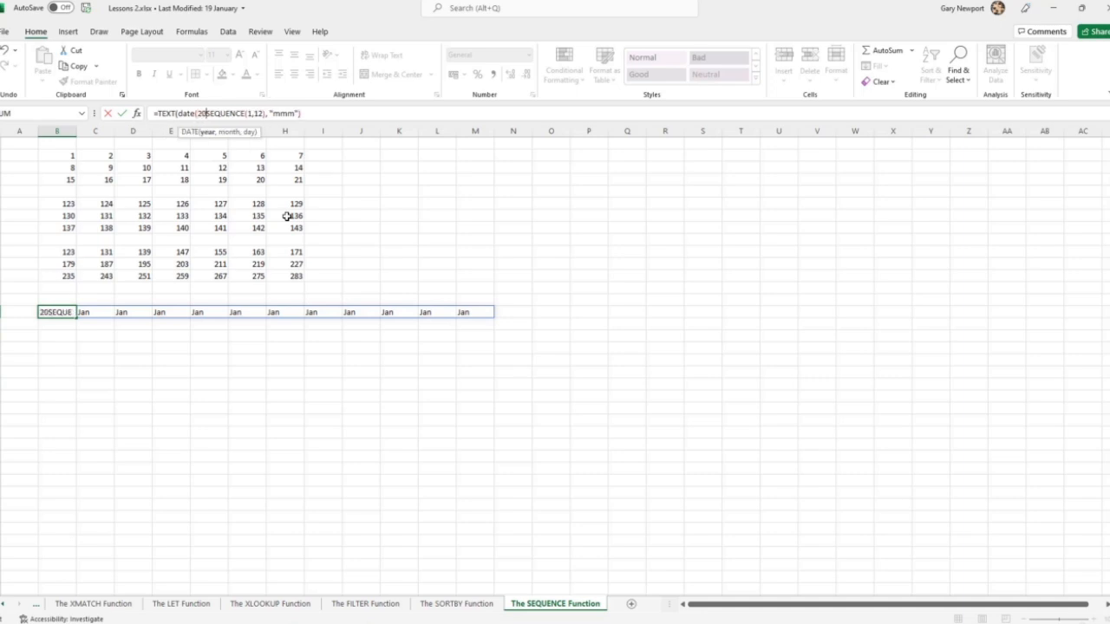
pyautogui.write(',')
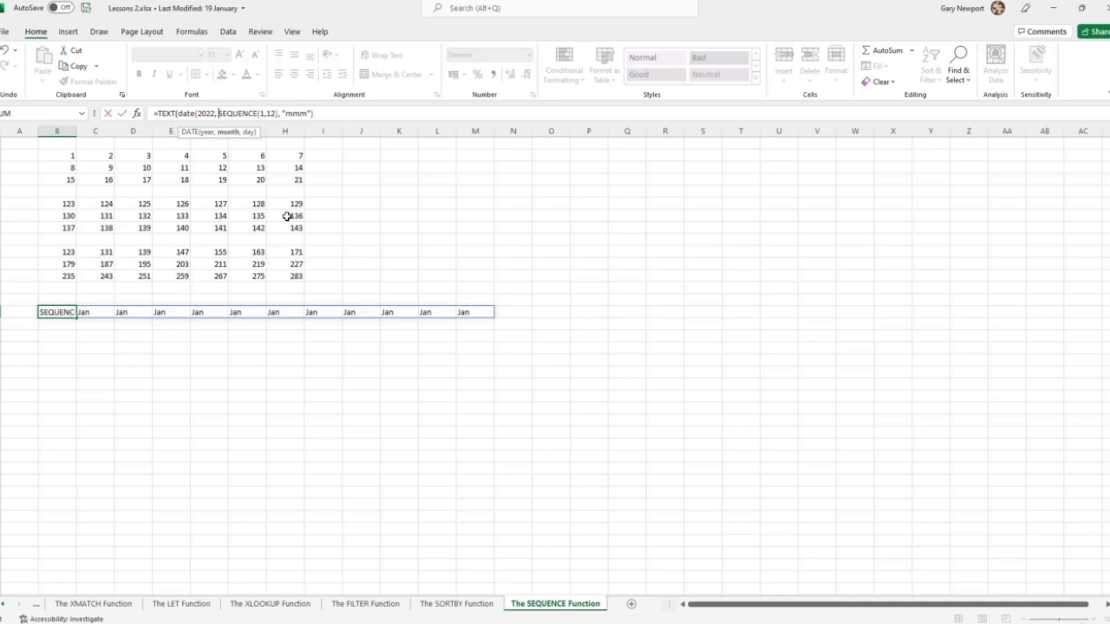
pyautogui.press('Right')
pyautogui.press('Right')
pyautogui.press('Right')
pyautogui.press('Right')
pyautogui.press('Right')
pyautogui.press('Right')
pyautogui.press('Right')
pyautogui.press('Right')
pyautogui.press('Right')
pyautogui.press('Right')
pyautogui.press('Right')
pyautogui.press('Right')
pyautogui.press('Right')
pyautogui.press('Right')
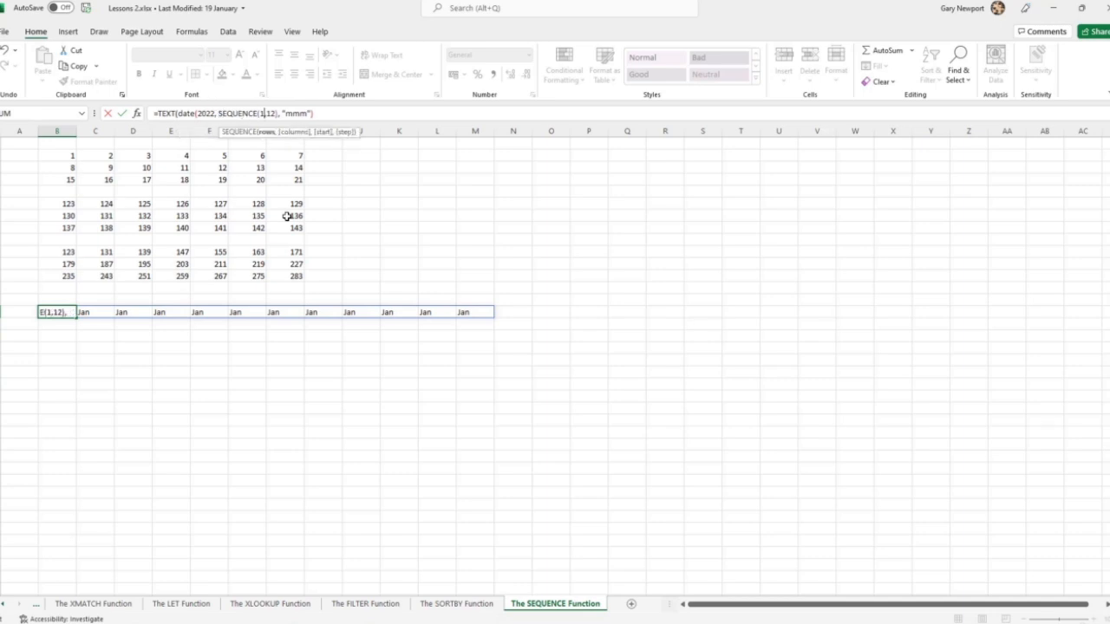
pyautogui.write(',')
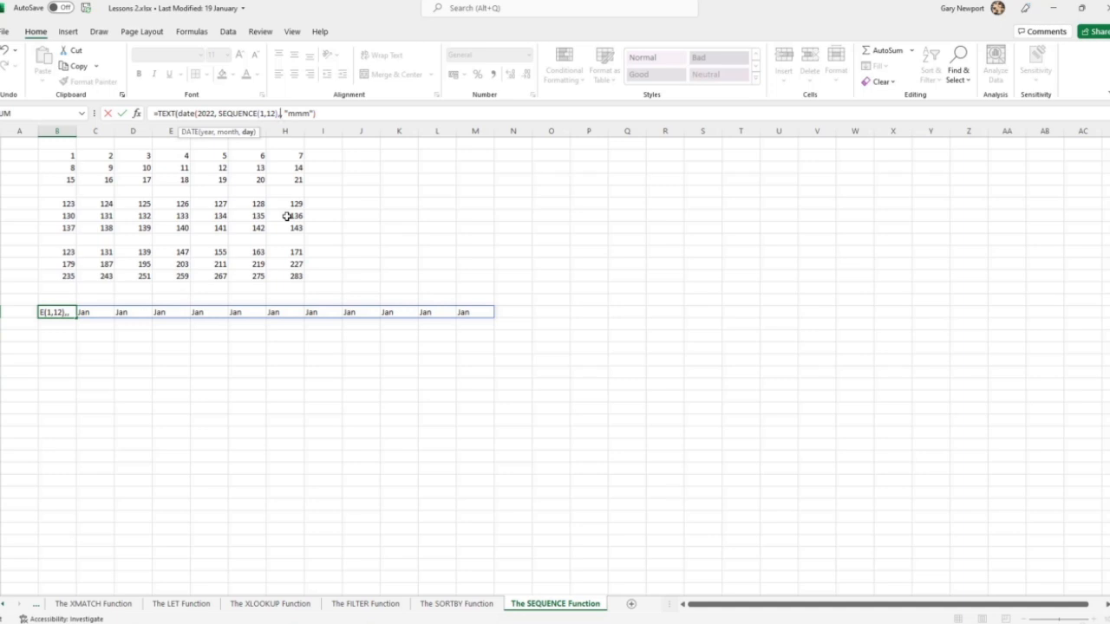
pyautogui.write(' 1)')
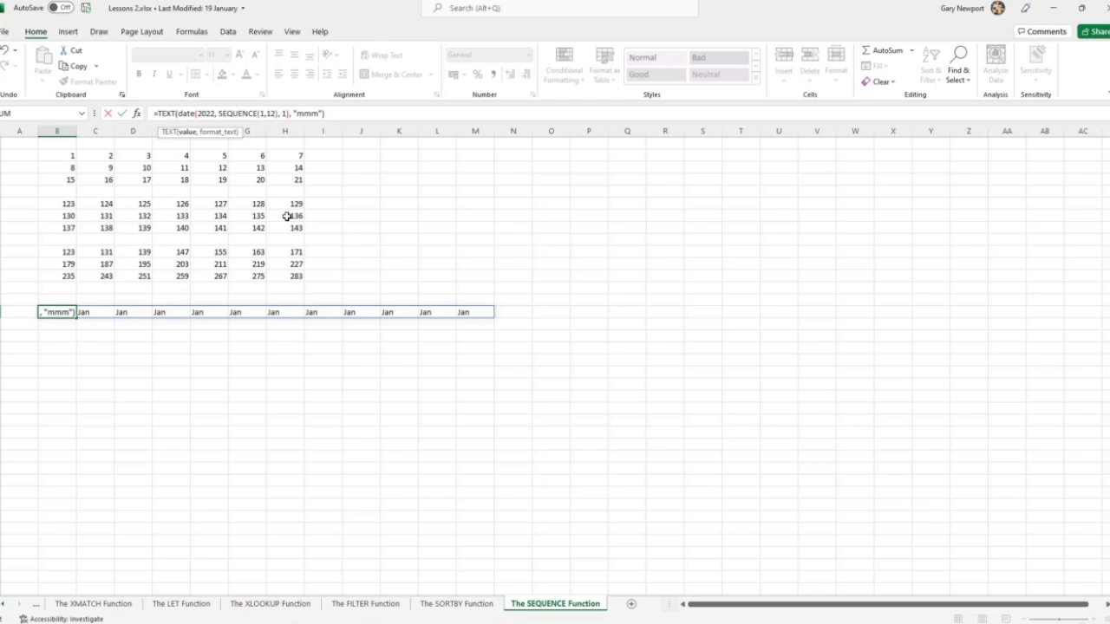
pyautogui.press('Return')
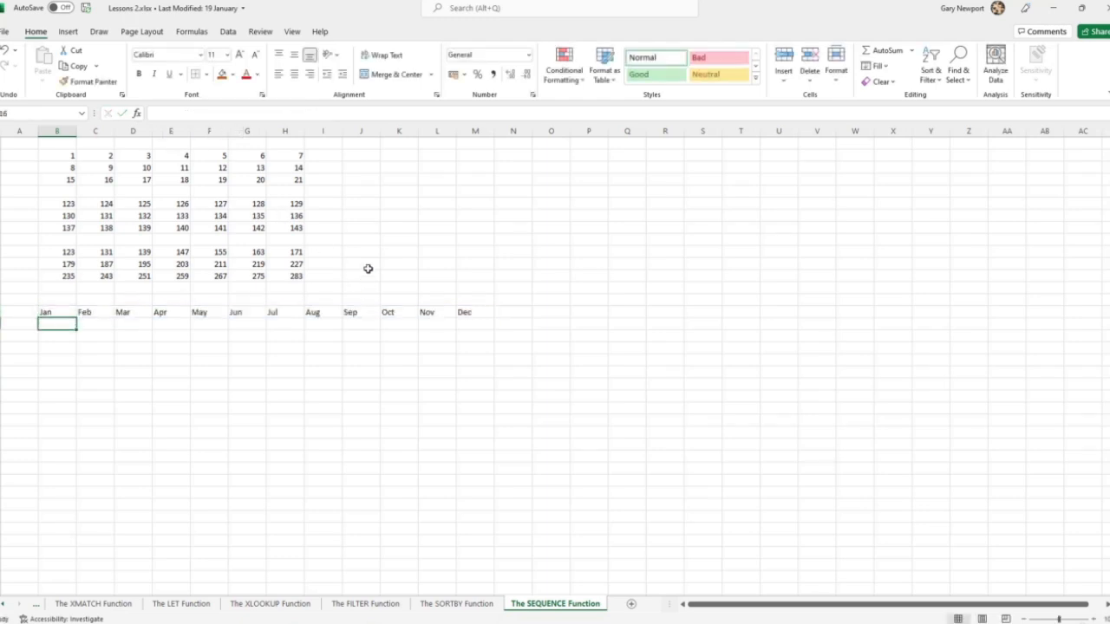
pyautogui.click(59, 312)
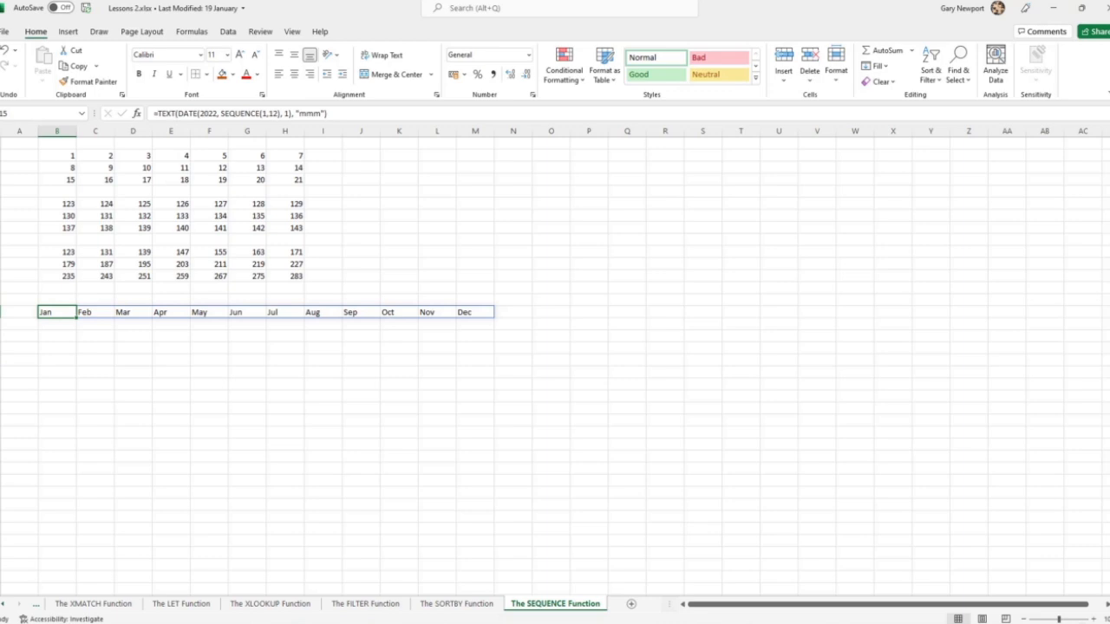
# Enter =SEQUENCE(3, 7, INT(RAND()*100)) in cell B18 for a three-by-seven grid with a random whole-number start.
pyautogui.click(51, 348)
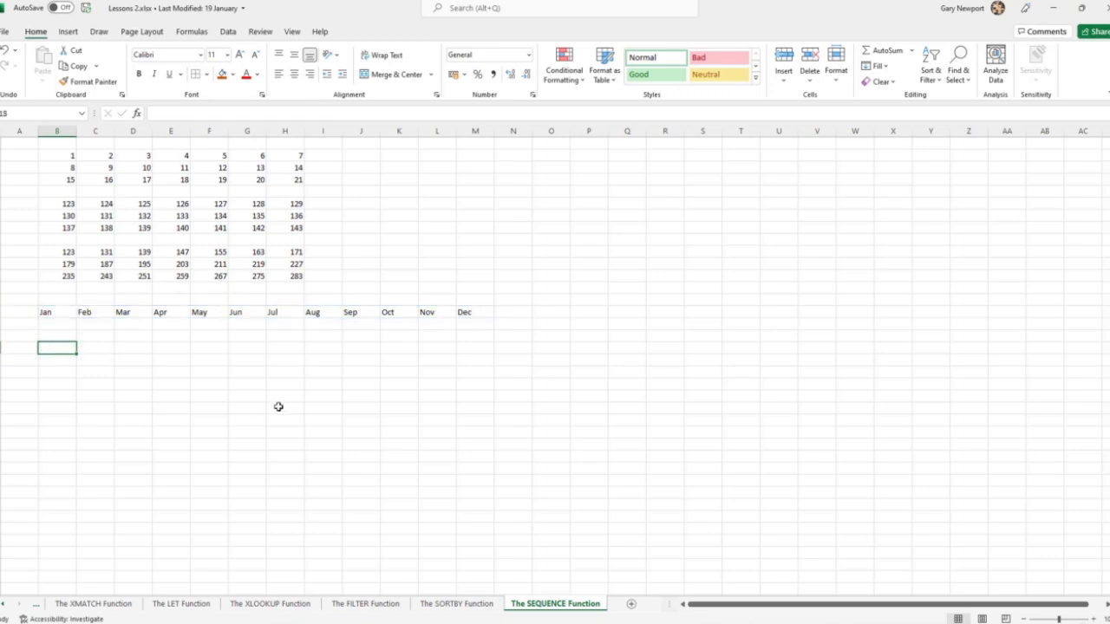
pyautogui.write('=seque')
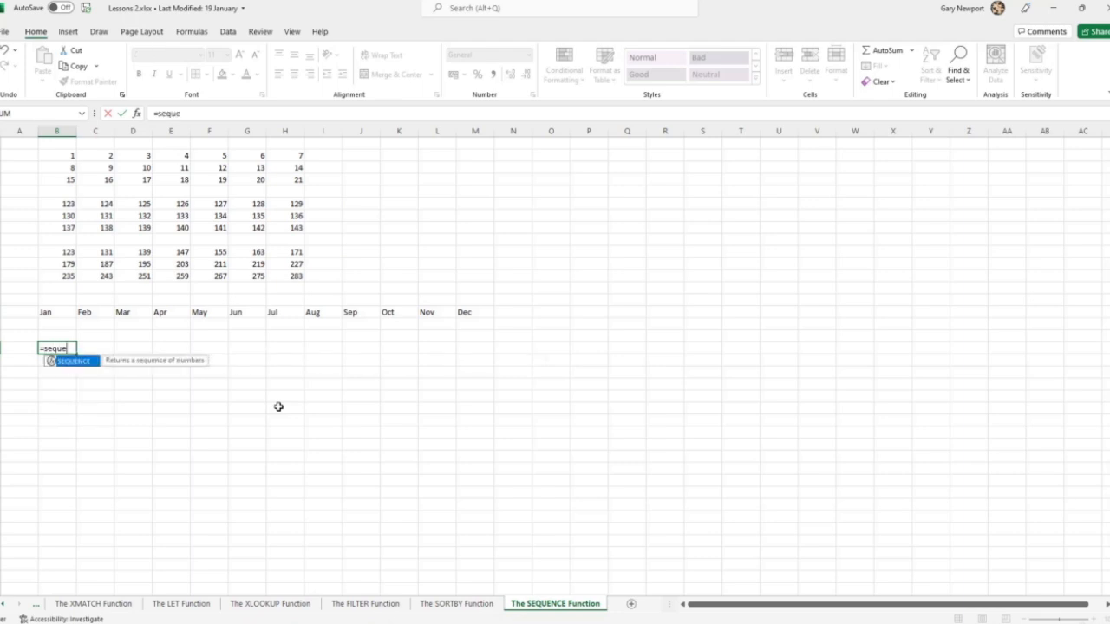
pyautogui.write('nce, 3,')
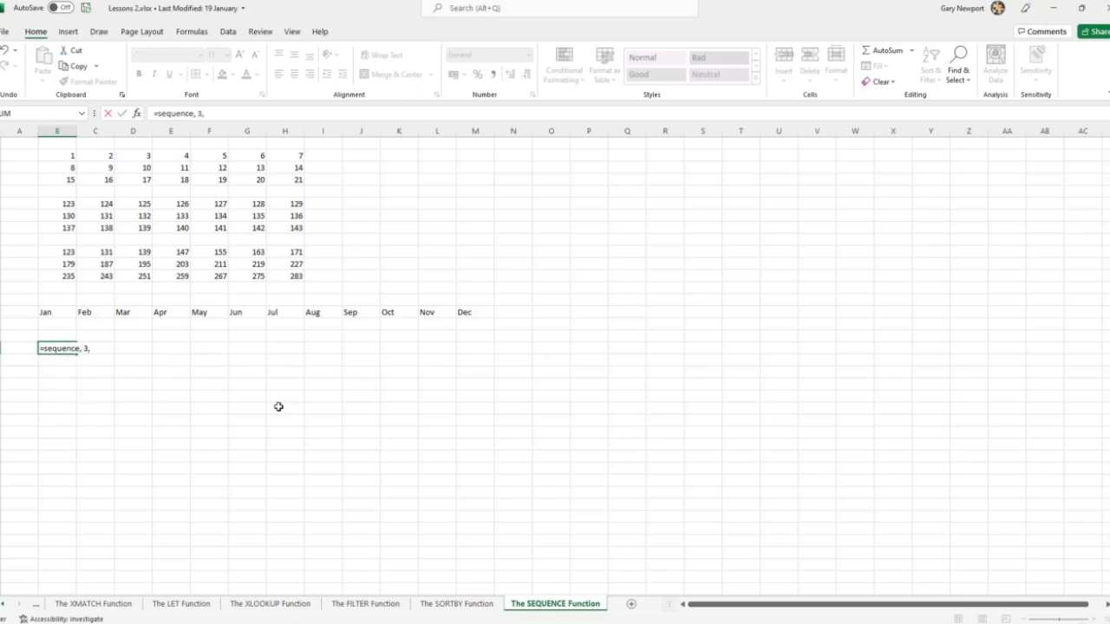
pyautogui.press('BackSpace')
pyautogui.press('BackSpace')
pyautogui.press('BackSpace')
pyautogui.press('BackSpace')
pyautogui.write('(3')
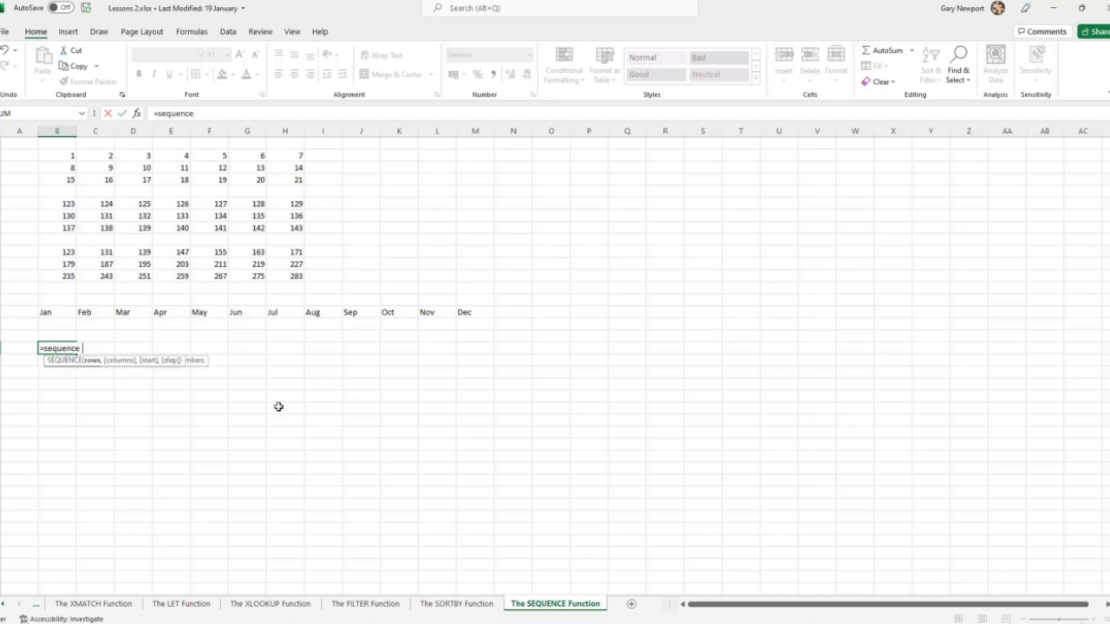
pyautogui.write(', 7')
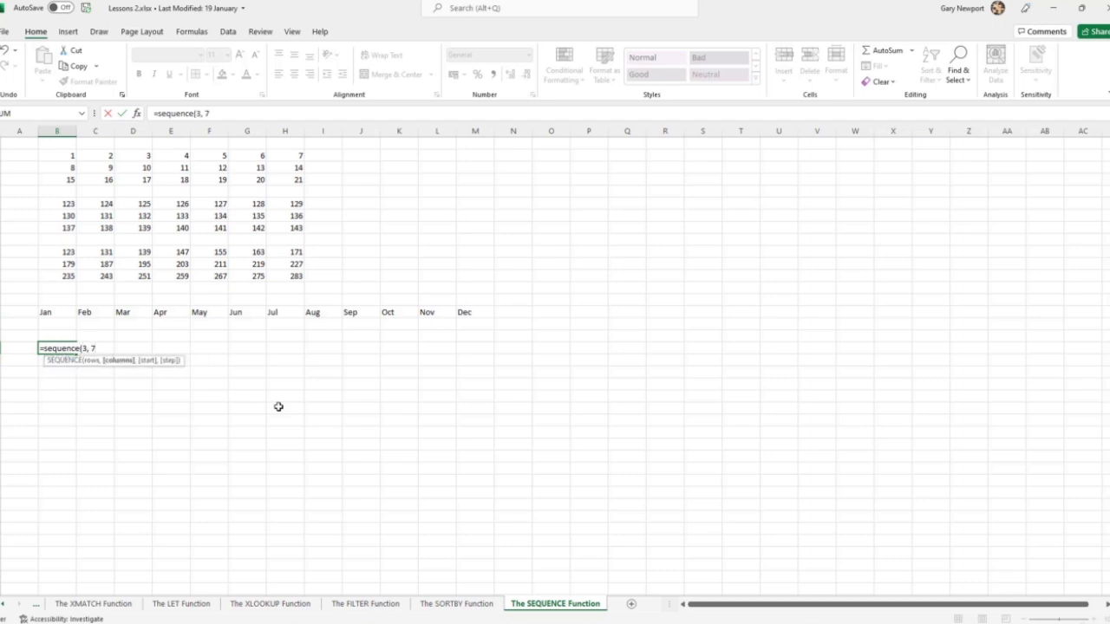
pyautogui.write(', i')
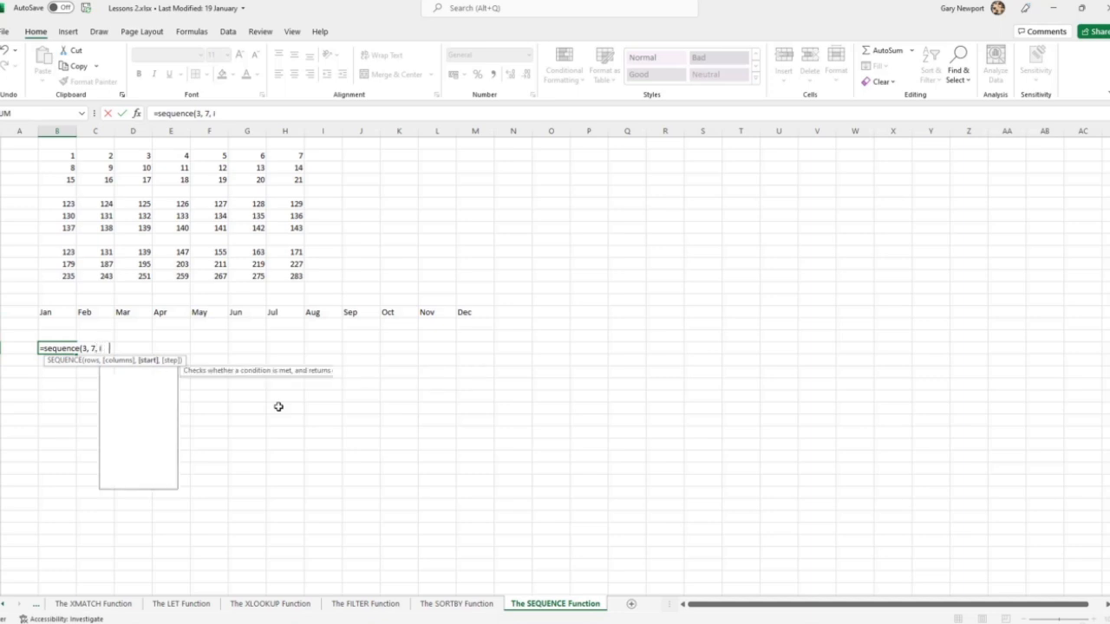
pyautogui.write('nt(rand')
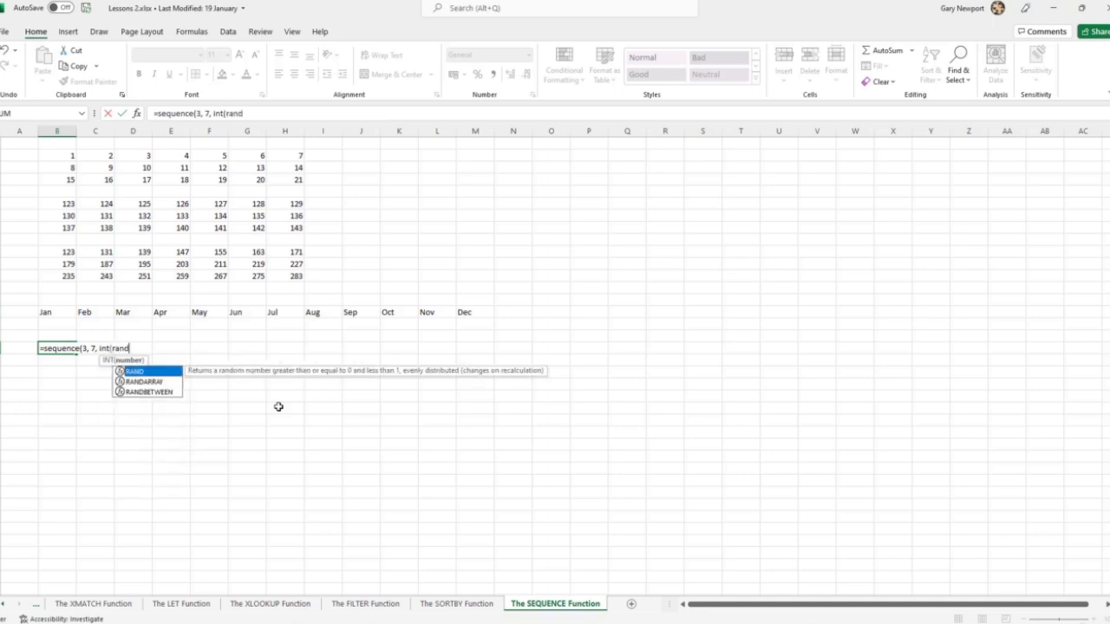
pyautogui.write('()*1')
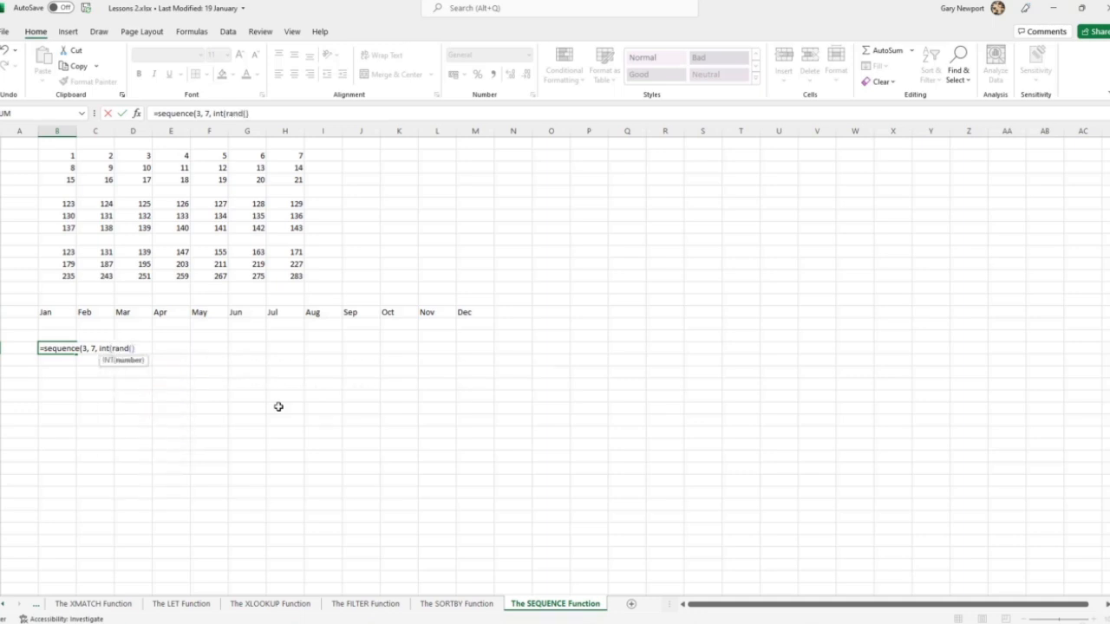
pyautogui.write('00)')
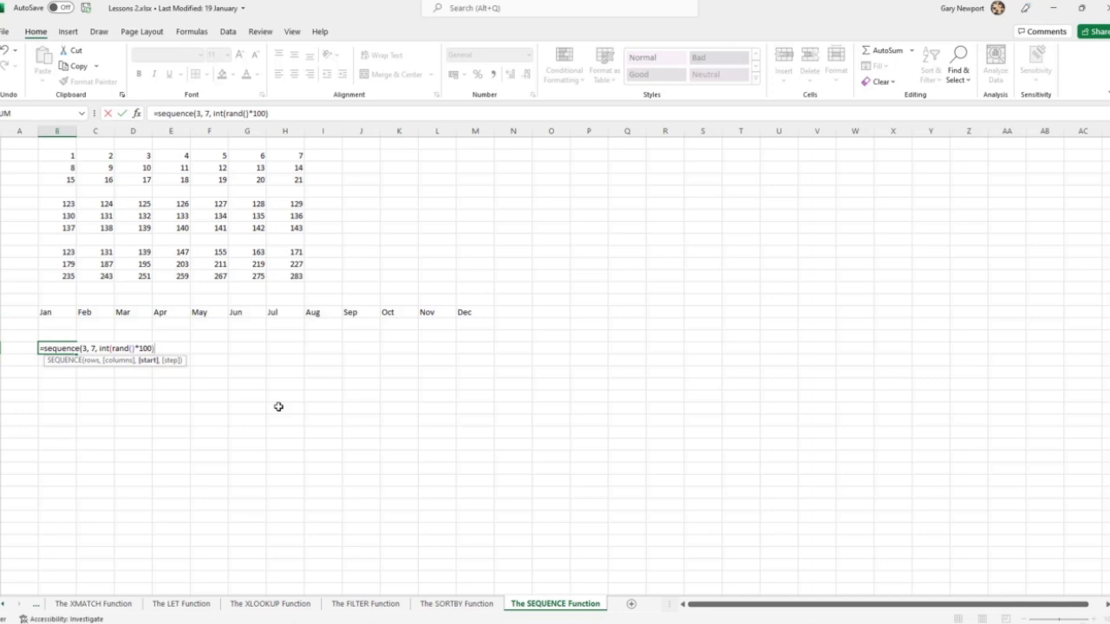
pyautogui.write(')')
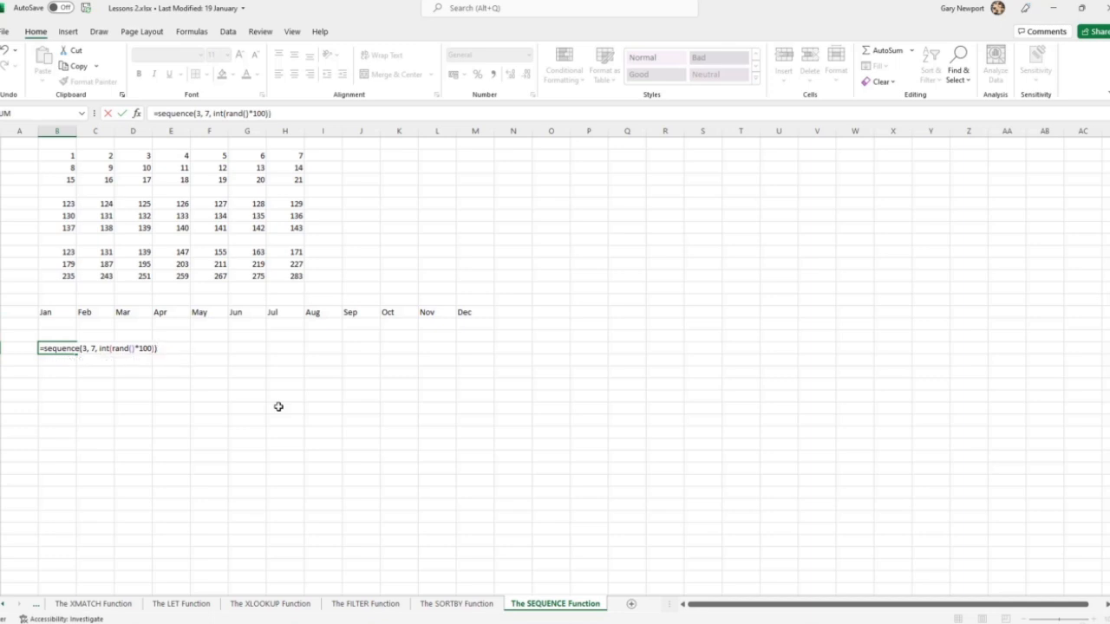
pyautogui.press('Return')
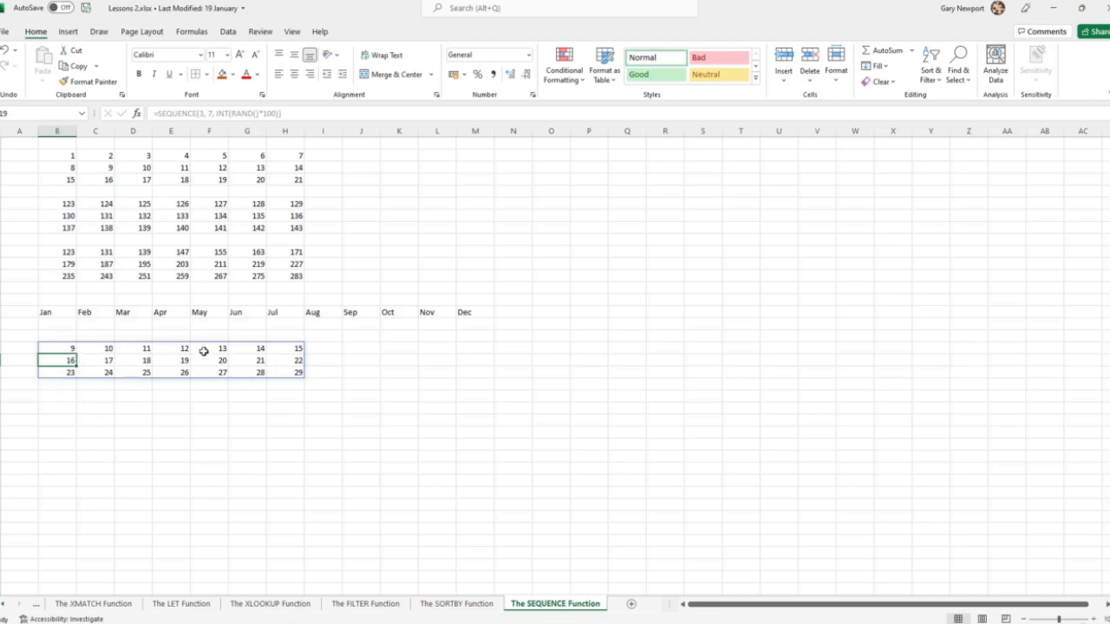
# Add INT(RAND()*100) as the step argument of the SEQUENCE formula in cell B18.
pyautogui.click(64, 346)
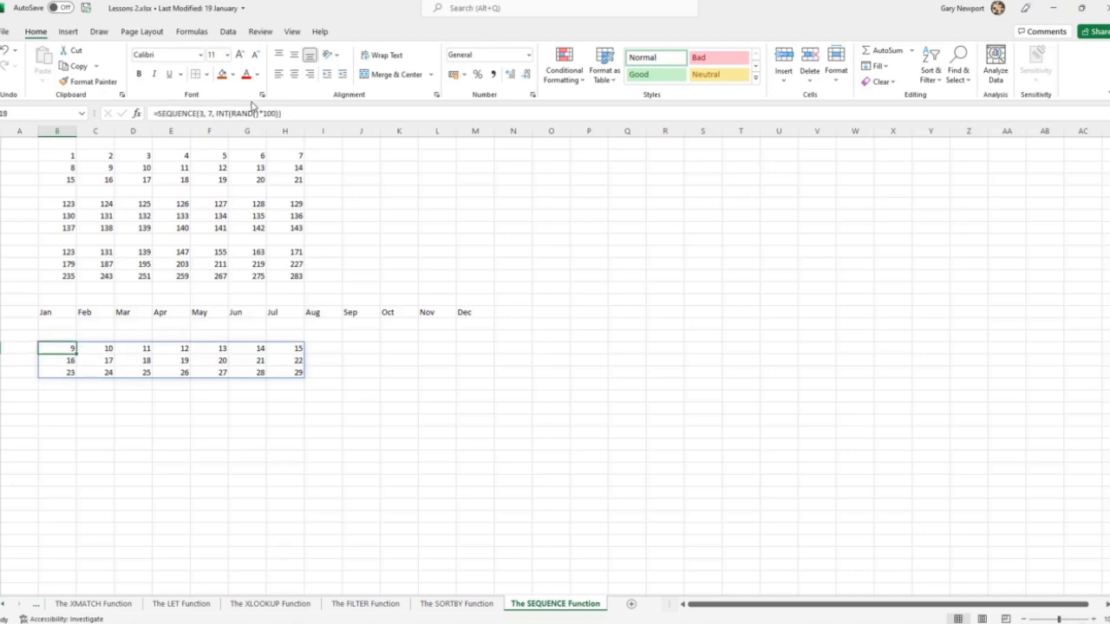
pyautogui.click(277, 113)
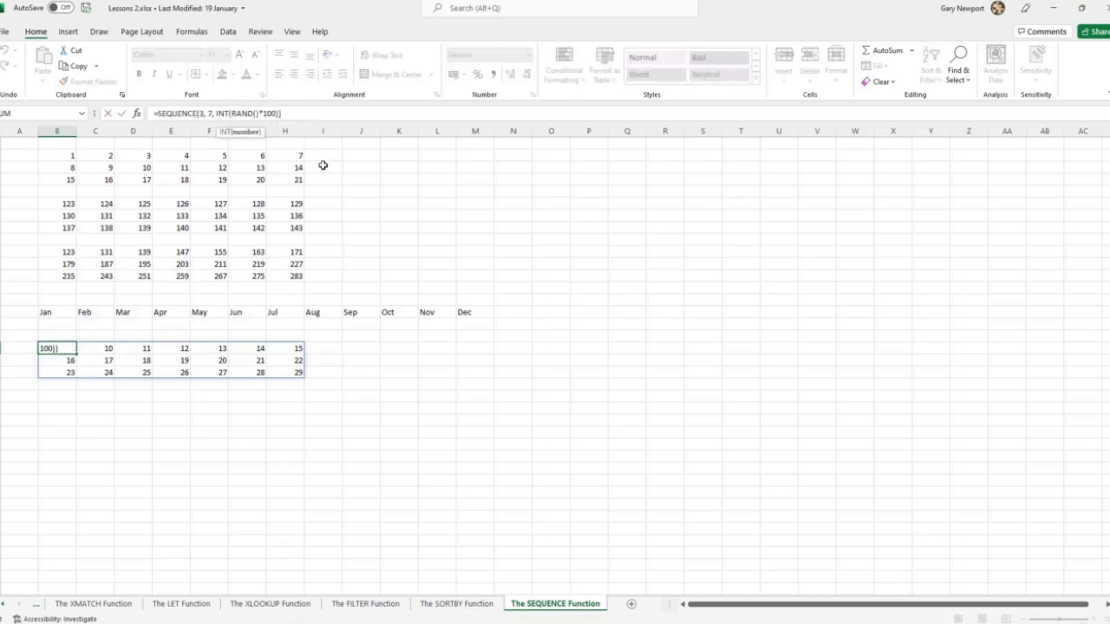
pyautogui.write(', ')
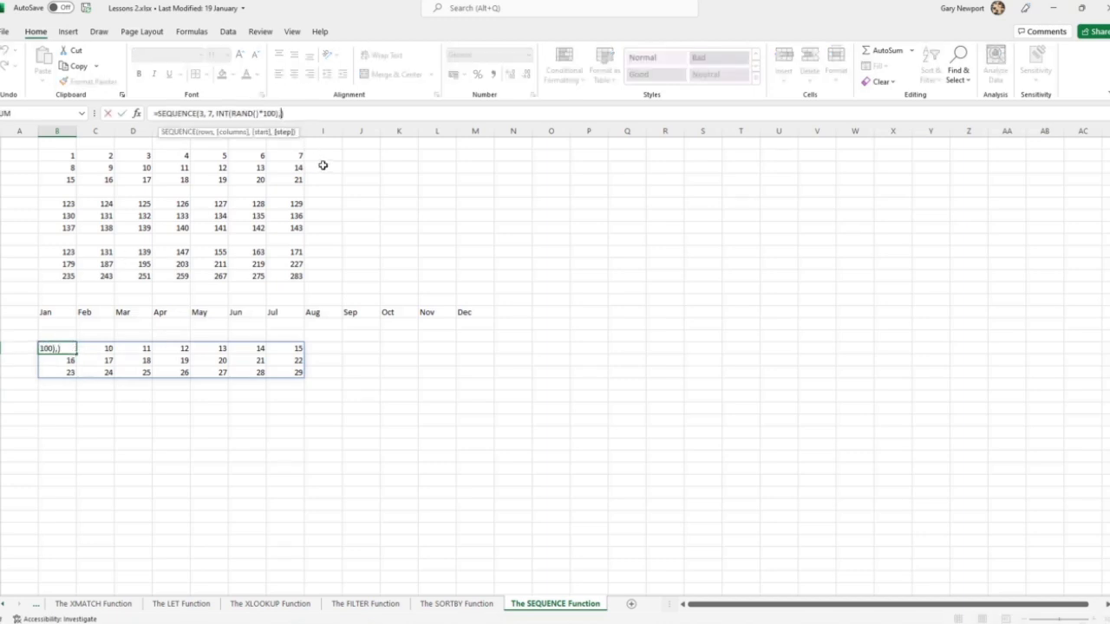
pyautogui.write('int(')
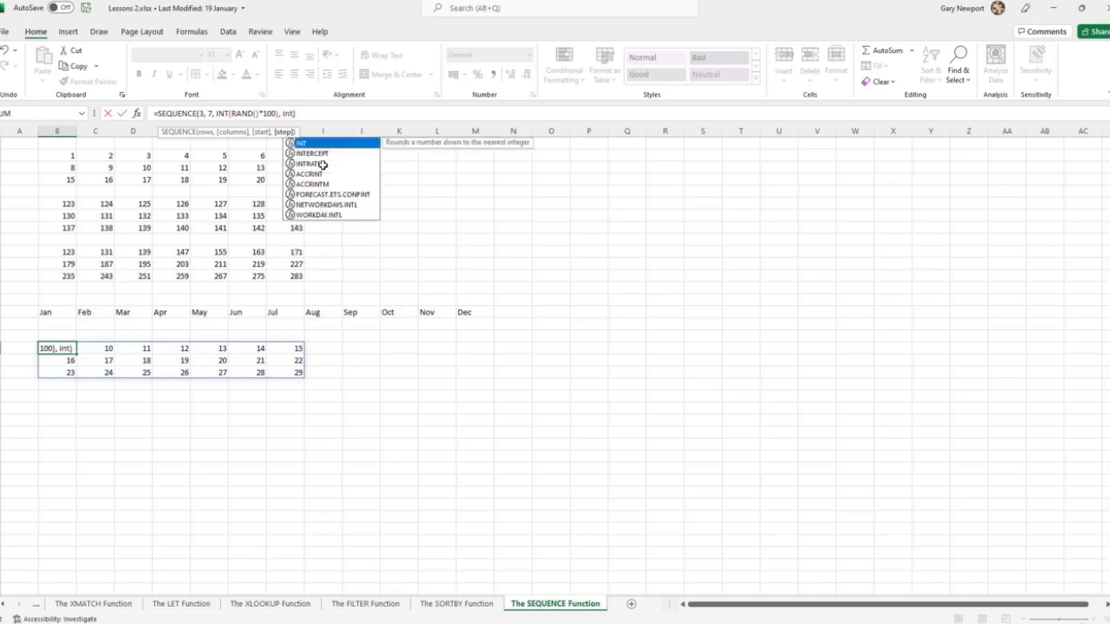
pyautogui.write('rand')
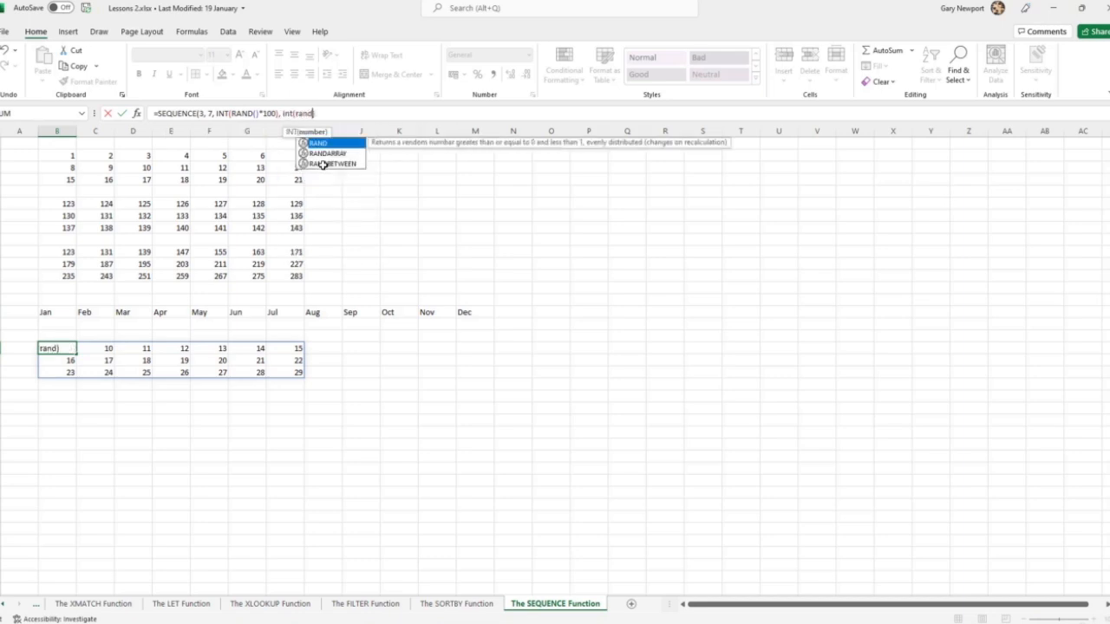
pyautogui.write('()')
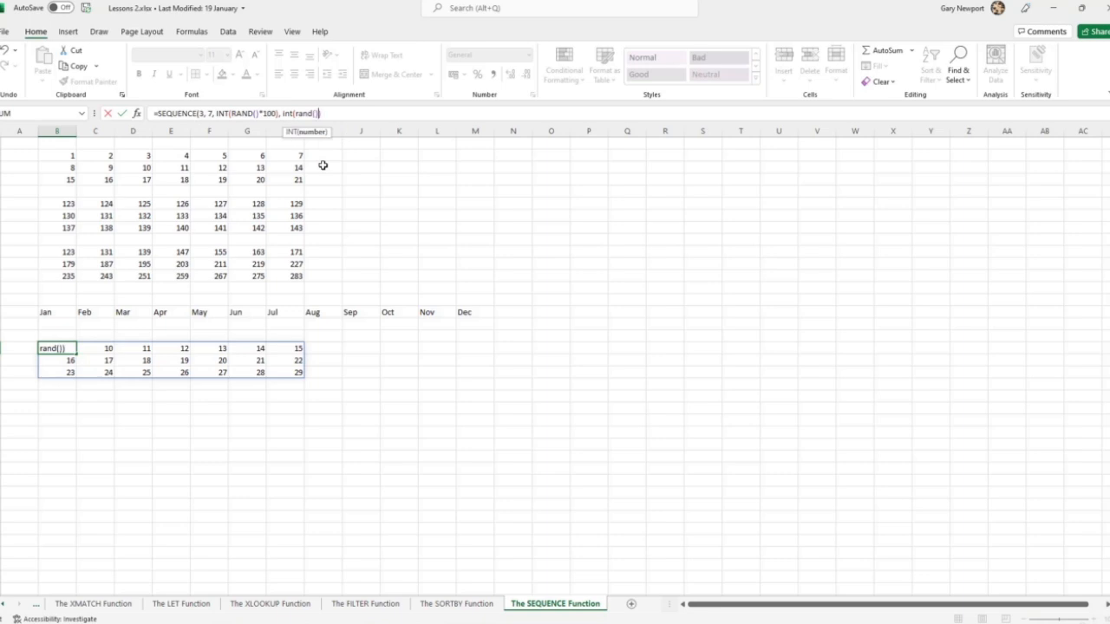
pyautogui.write('*100)')
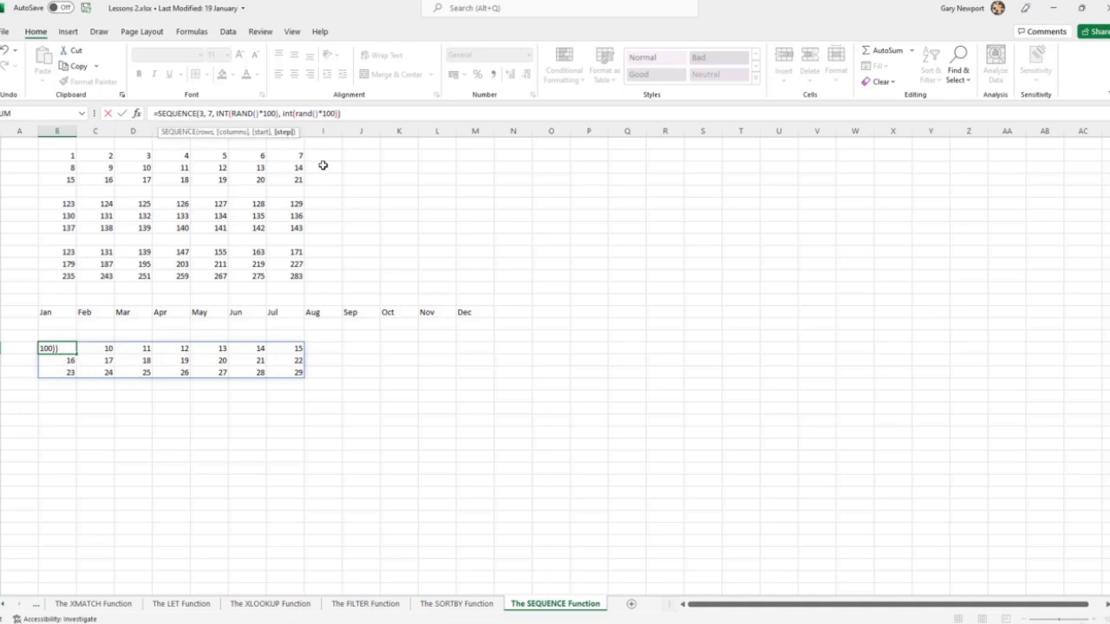
pyautogui.press('Return')
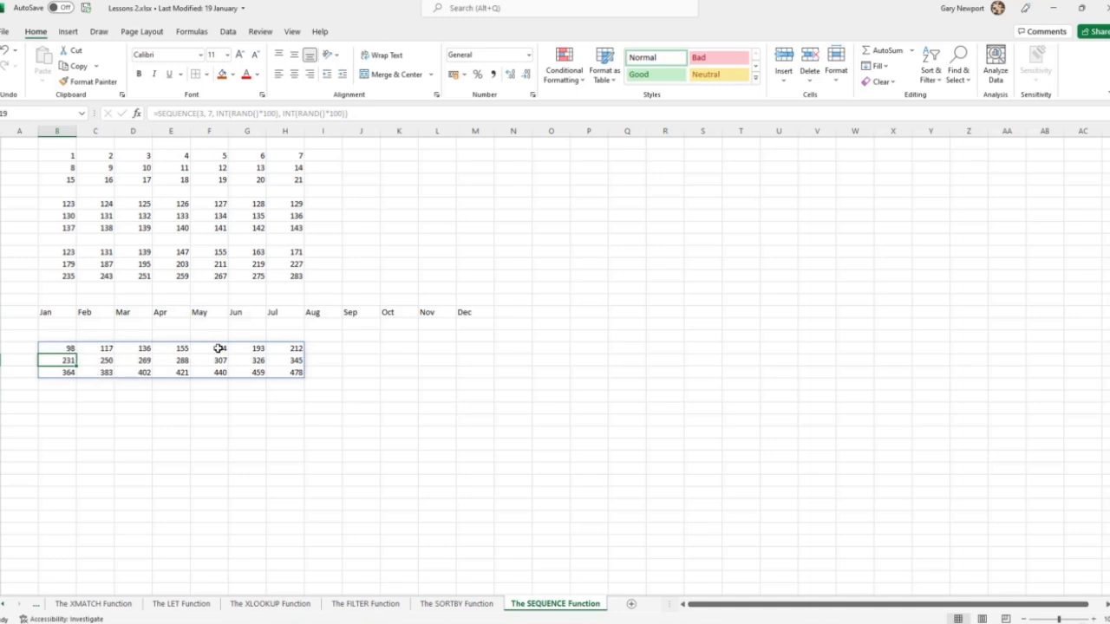
# Re-enter the unchanged formula in cell B18 twice to regenerate its random start and step, and select an empty cell outside the grid.
pyautogui.click(59, 350)
pyautogui.click(352, 114)
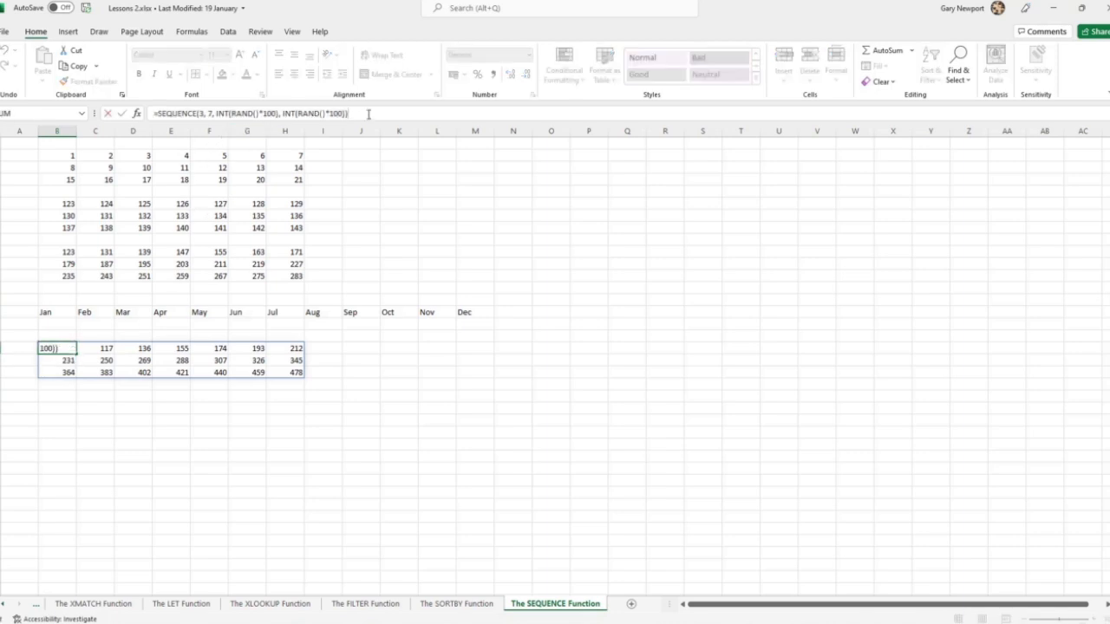
pyautogui.press('Return')
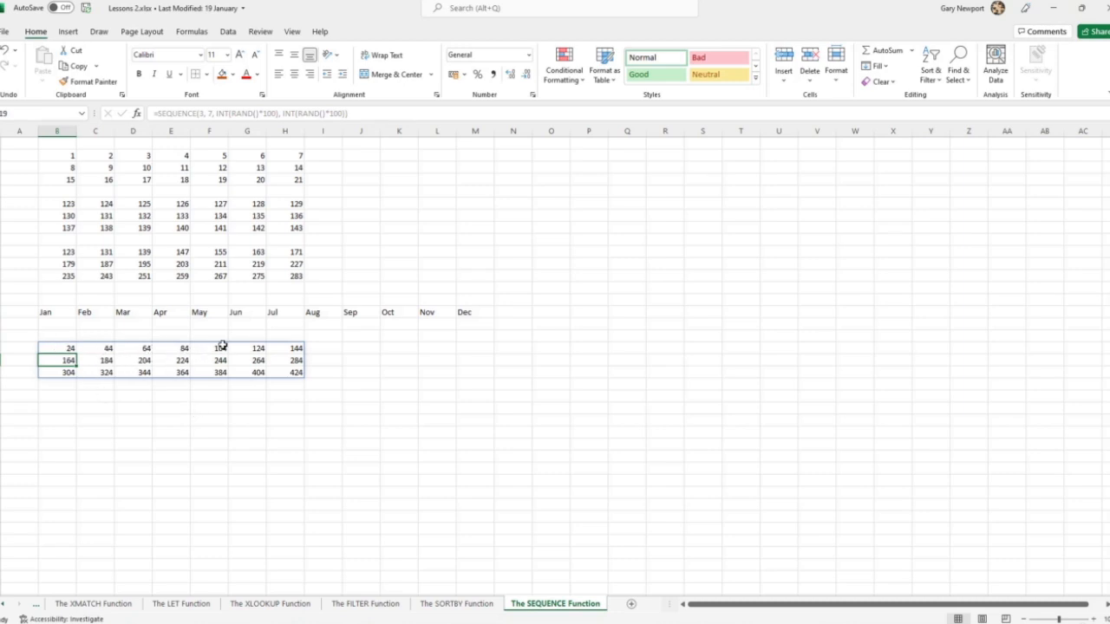
pyautogui.click(63, 347)
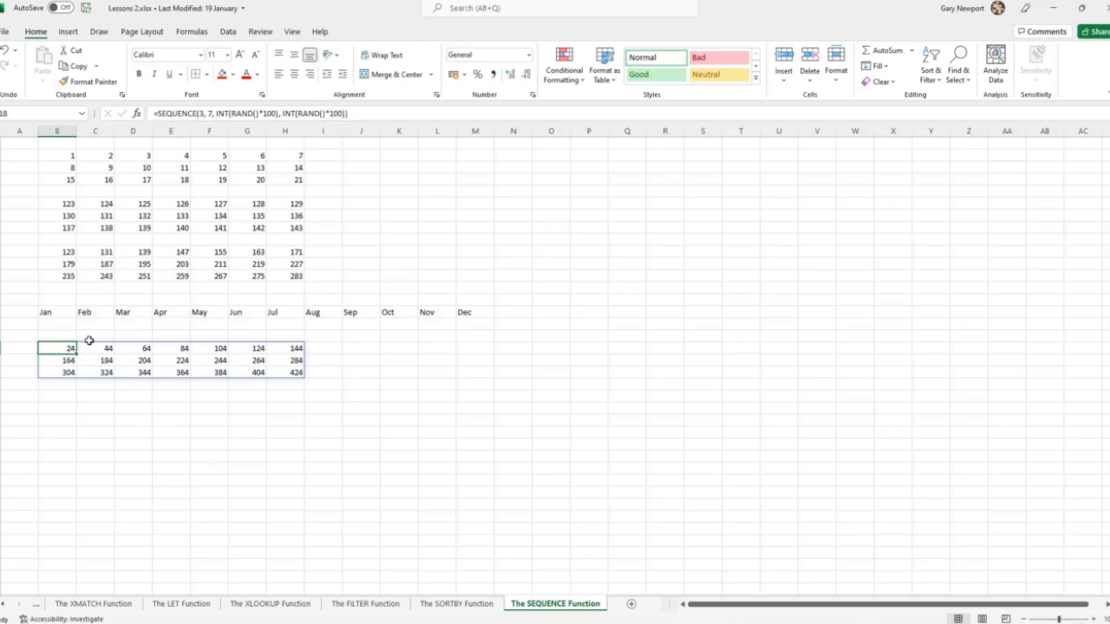
pyautogui.click(370, 111)
pyautogui.press('Return')
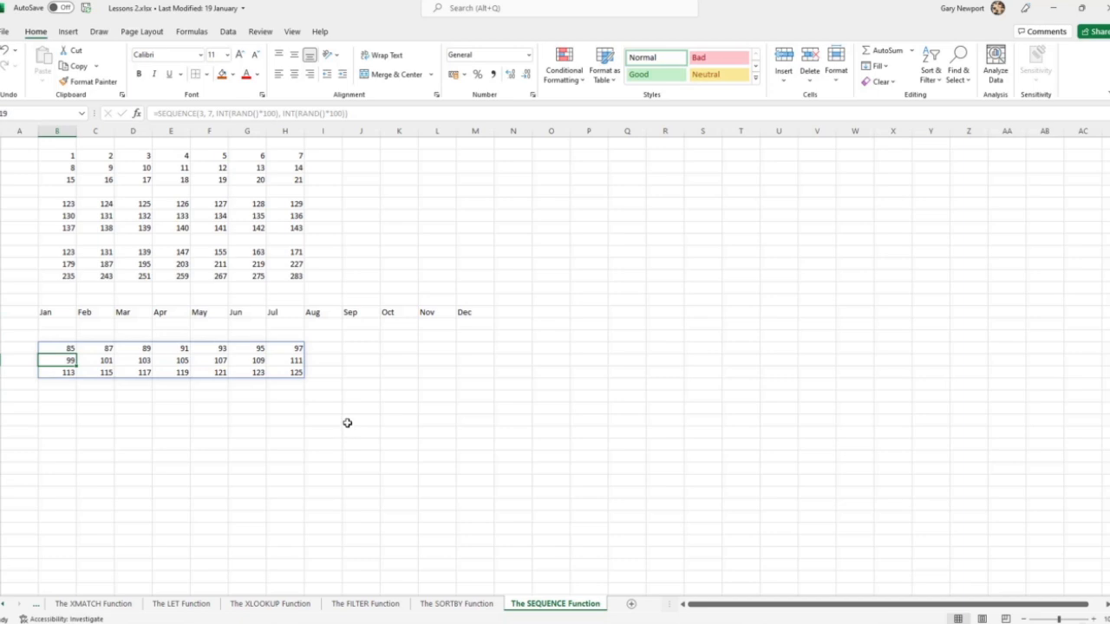
pyautogui.click(364, 392)
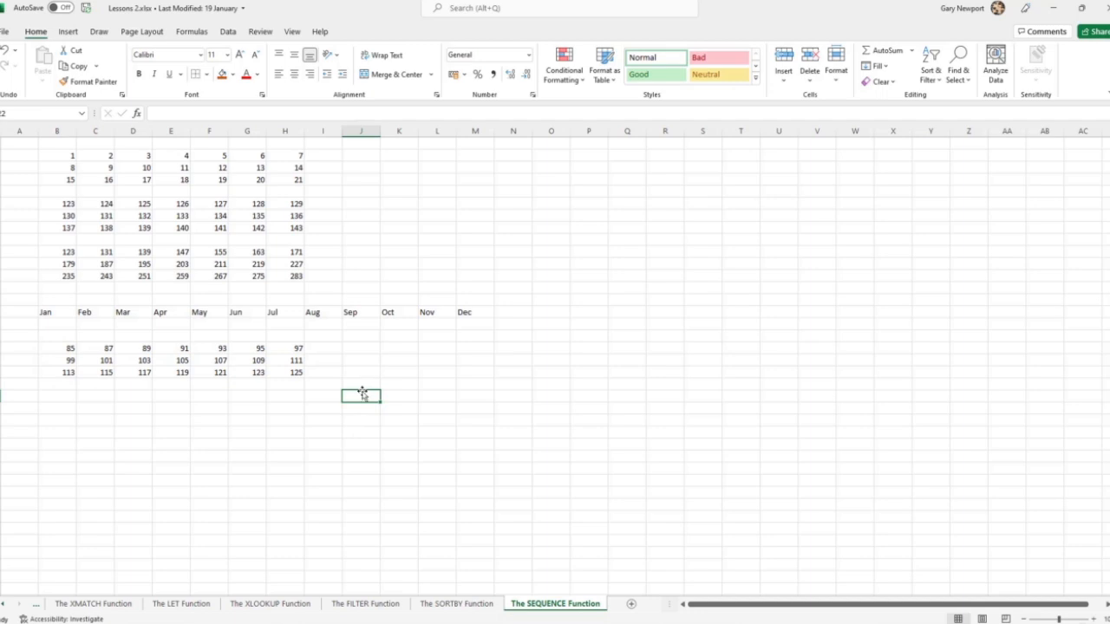